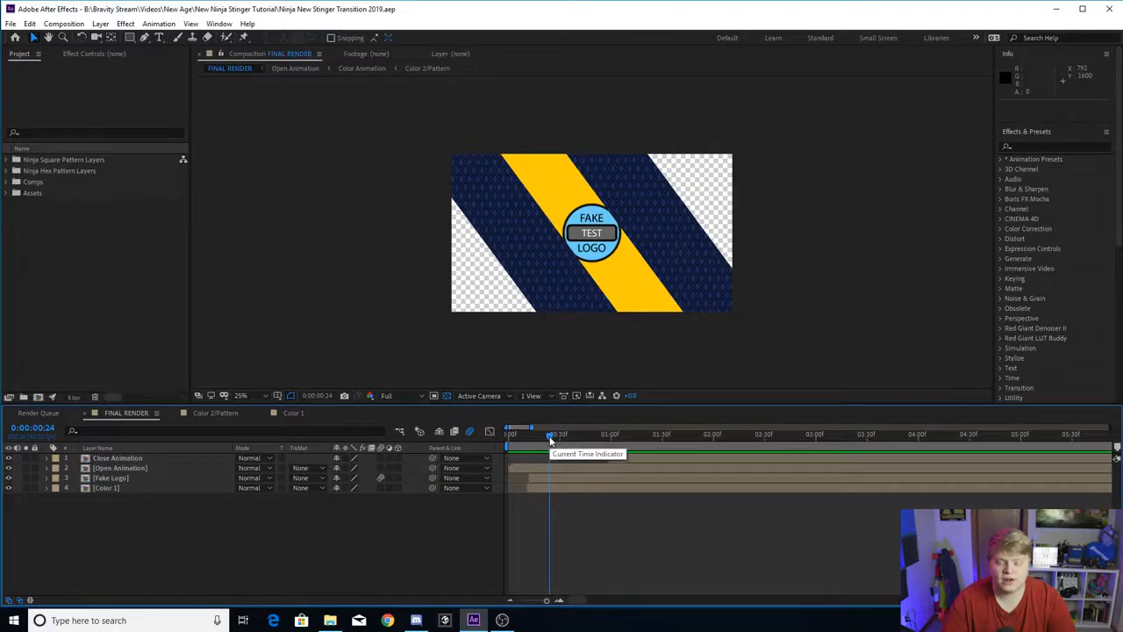
Step: Preview the stinger transition in the FINAL RENDER composition from its first frame
left_click_drag(550, 435, 511, 434)
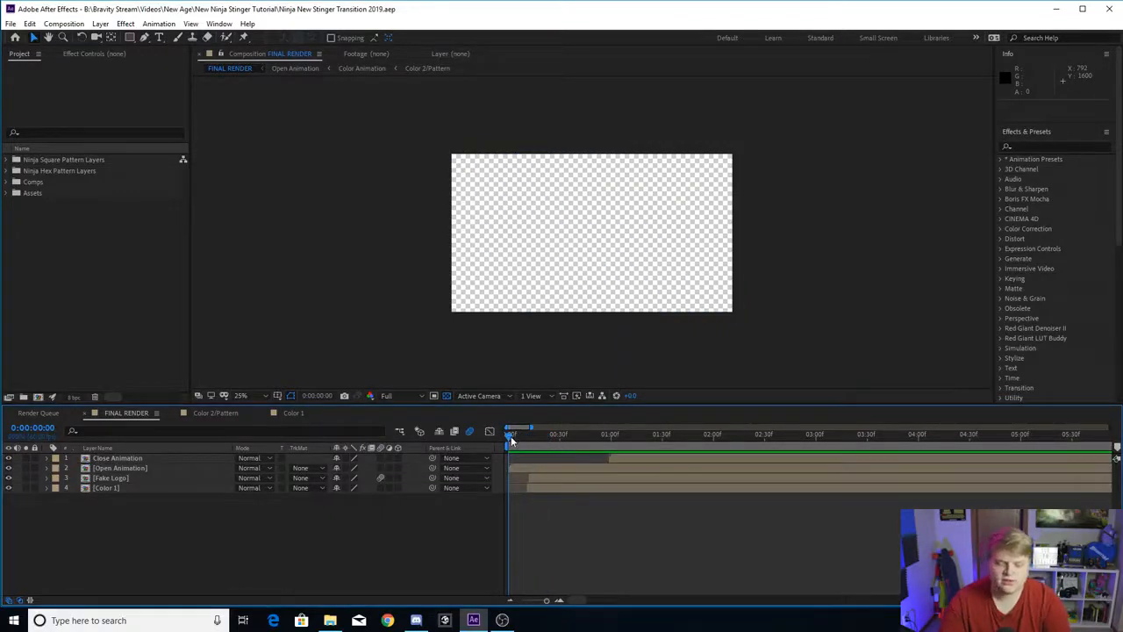
key("period")
mouse_move(511, 436)
left_mouse_down()
mouse_move(575, 433)
mouse_move(529, 447)
mouse_move(518, 448)
mouse_move(673, 432)
mouse_move(500, 448)
left_mouse_up()
key("comma")
key("space")
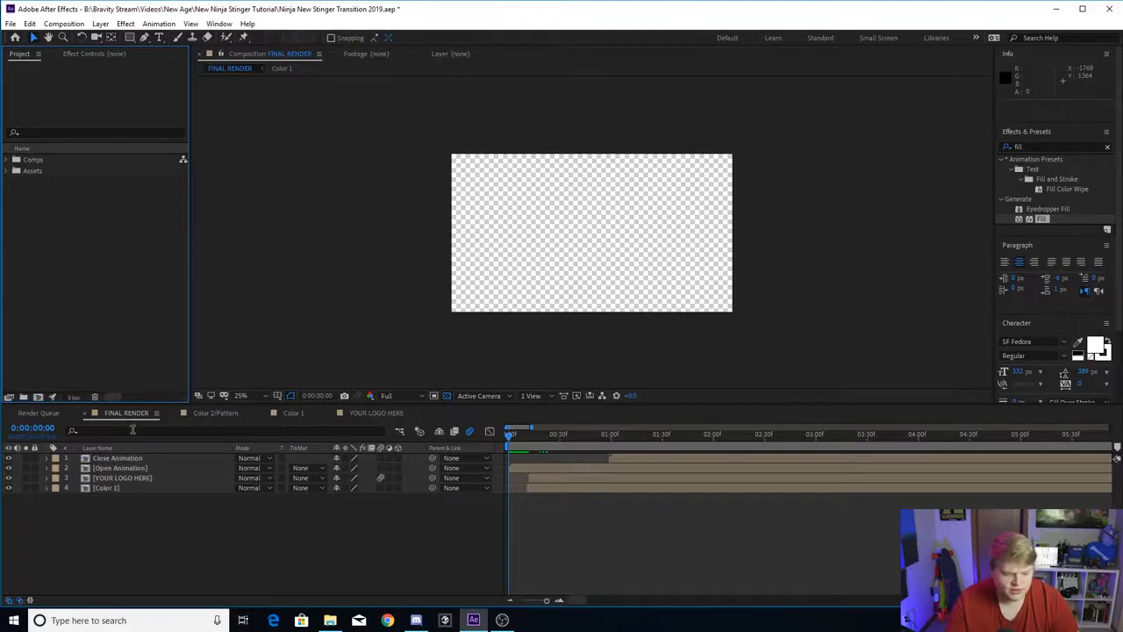
Step: Look through the Color 2/Pattern, Color 1 and YOUR LOGO HERE compositions
left_click(211, 413)
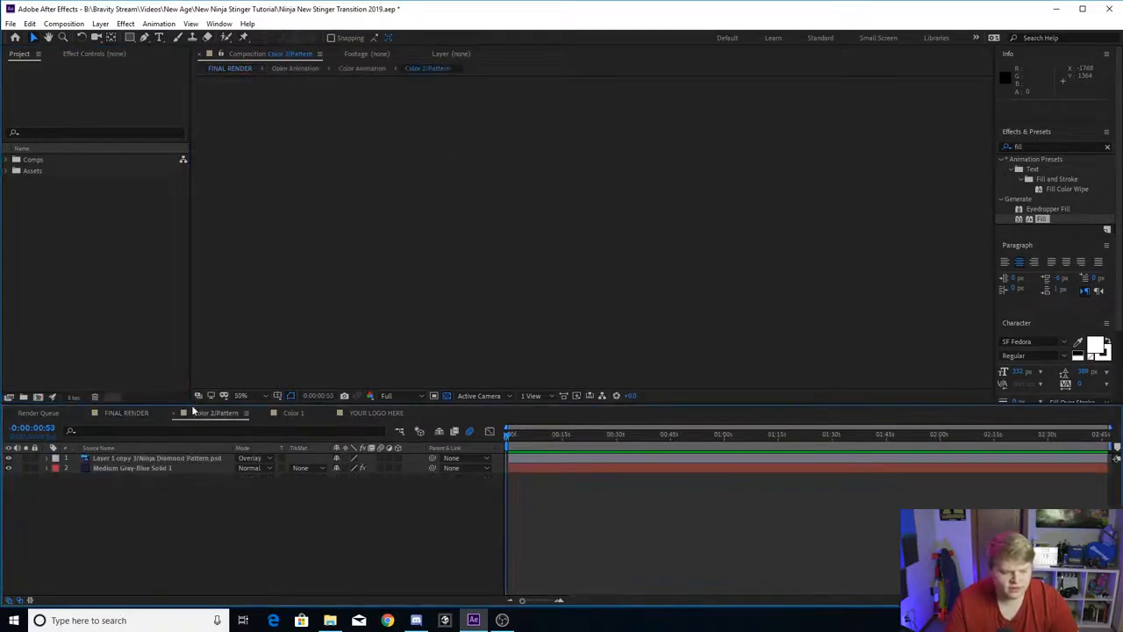
left_click(298, 413)
left_click(379, 413)
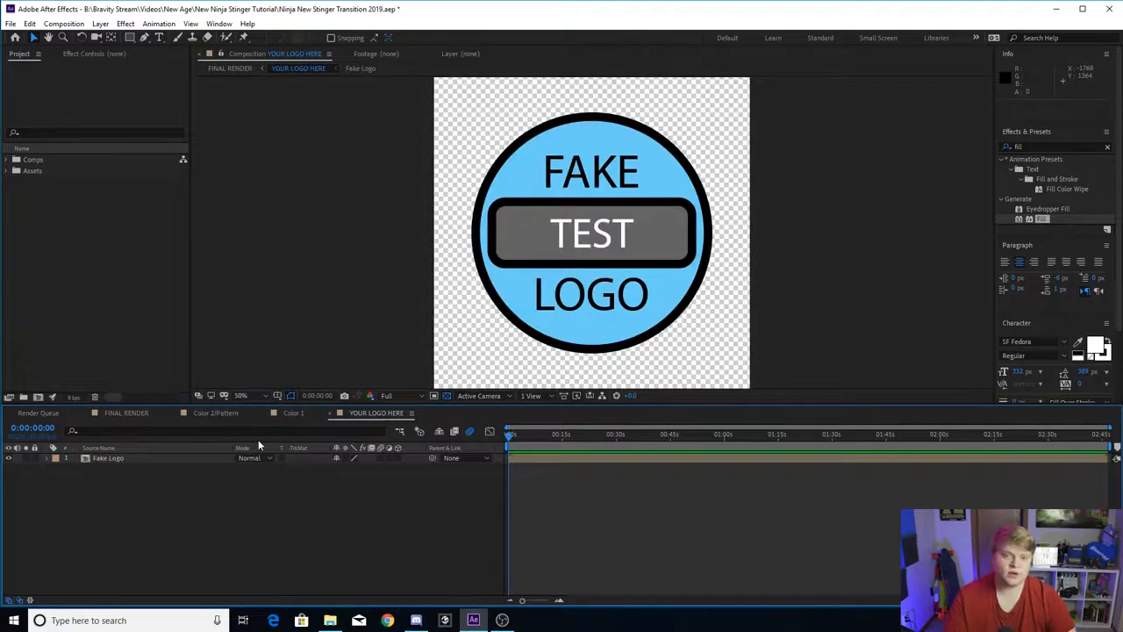
Step: In the Color 1 composition, set the Fill effect colour of Yellow Solid 1 to magenta EF0BFD
left_click(289, 411)
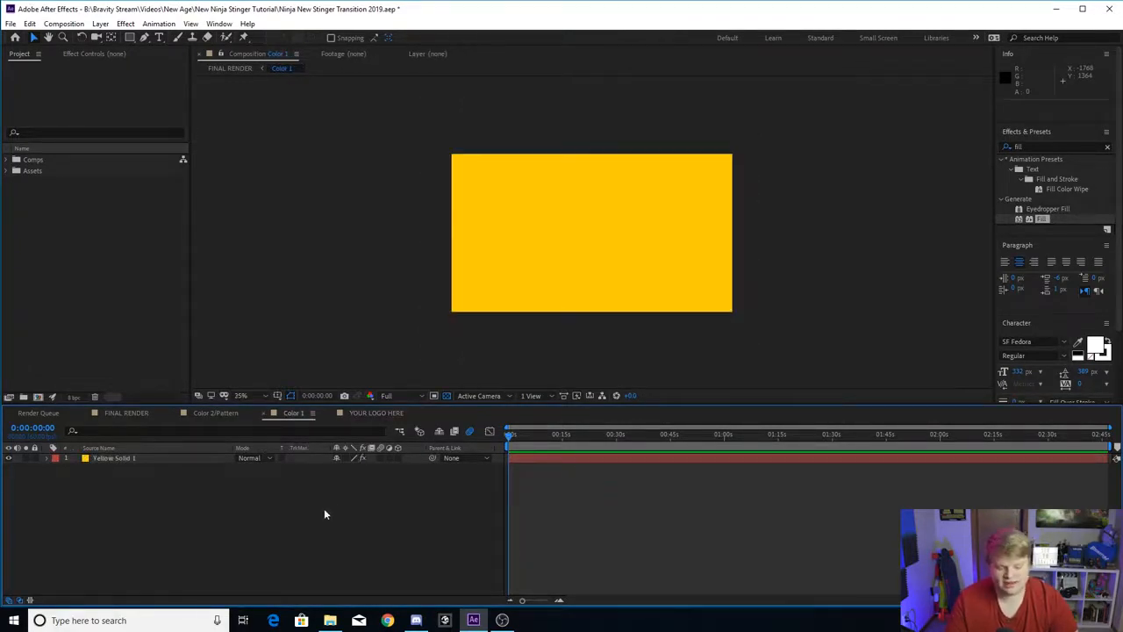
left_click(113, 458)
left_click(529, 436)
left_click_drag(552, 439, 423, 442)
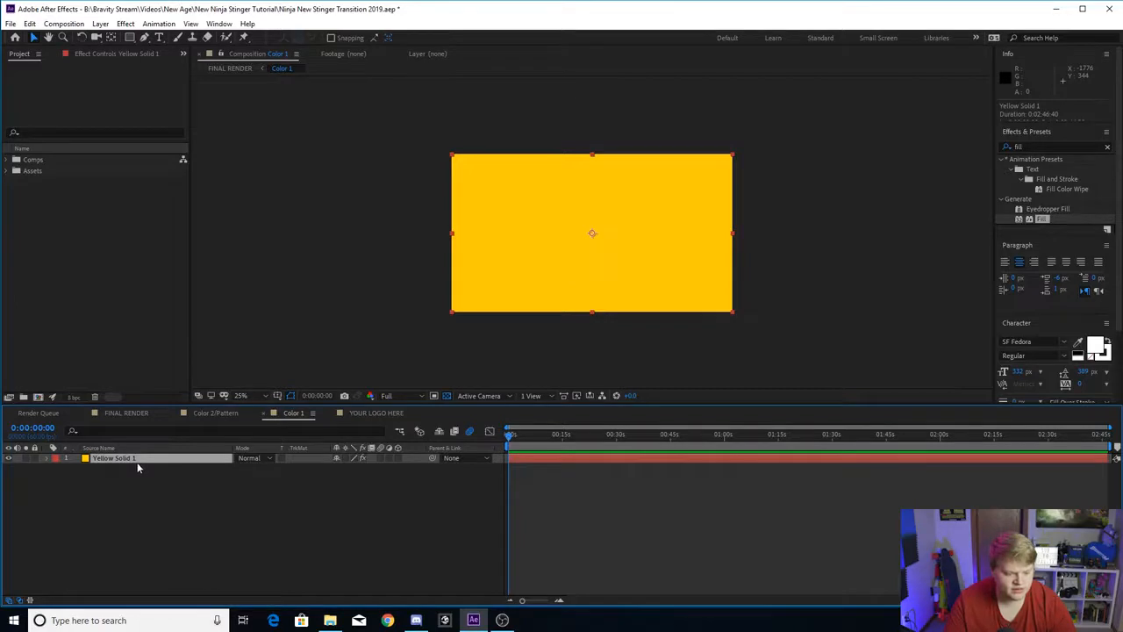
left_click(115, 54)
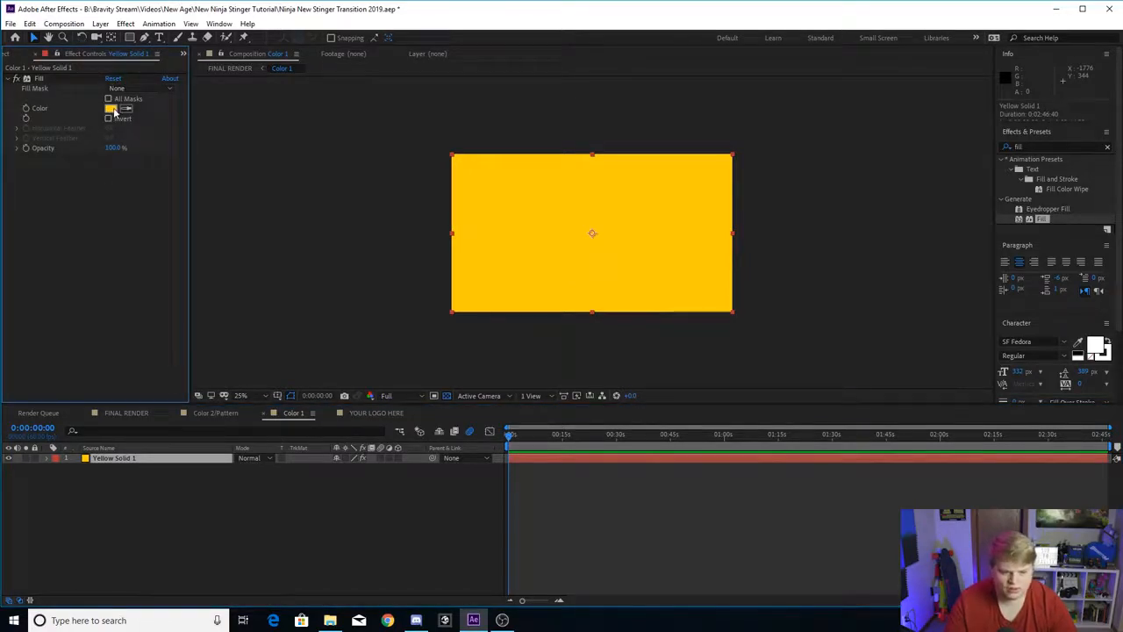
left_click(111, 109)
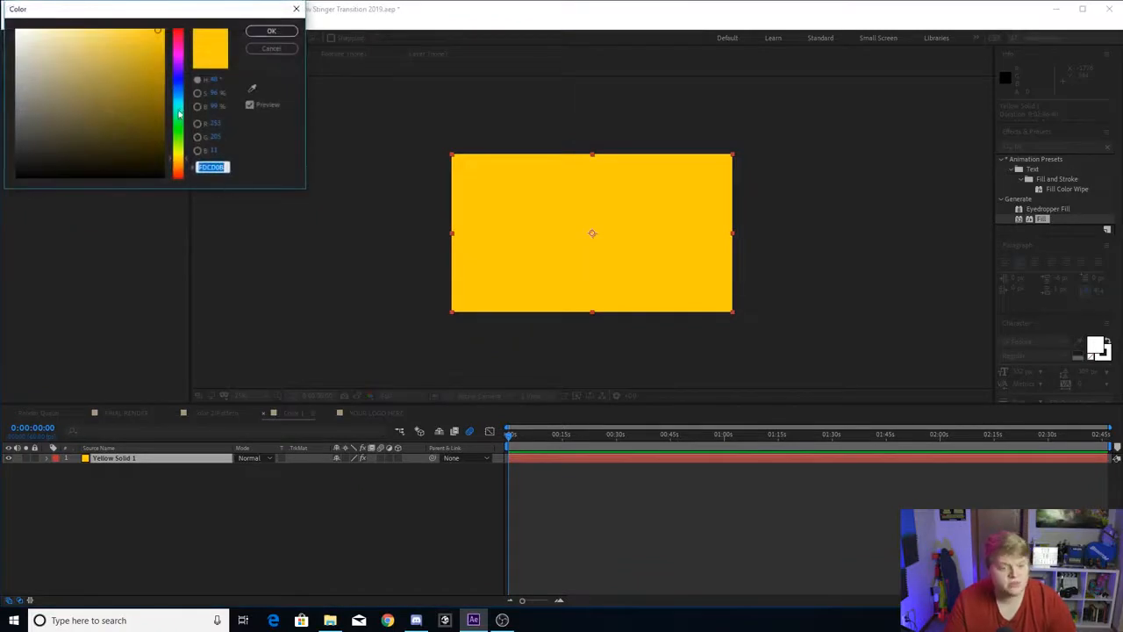
left_click_drag(179, 114, 181, 109)
left_click_drag(182, 64, 180, 55)
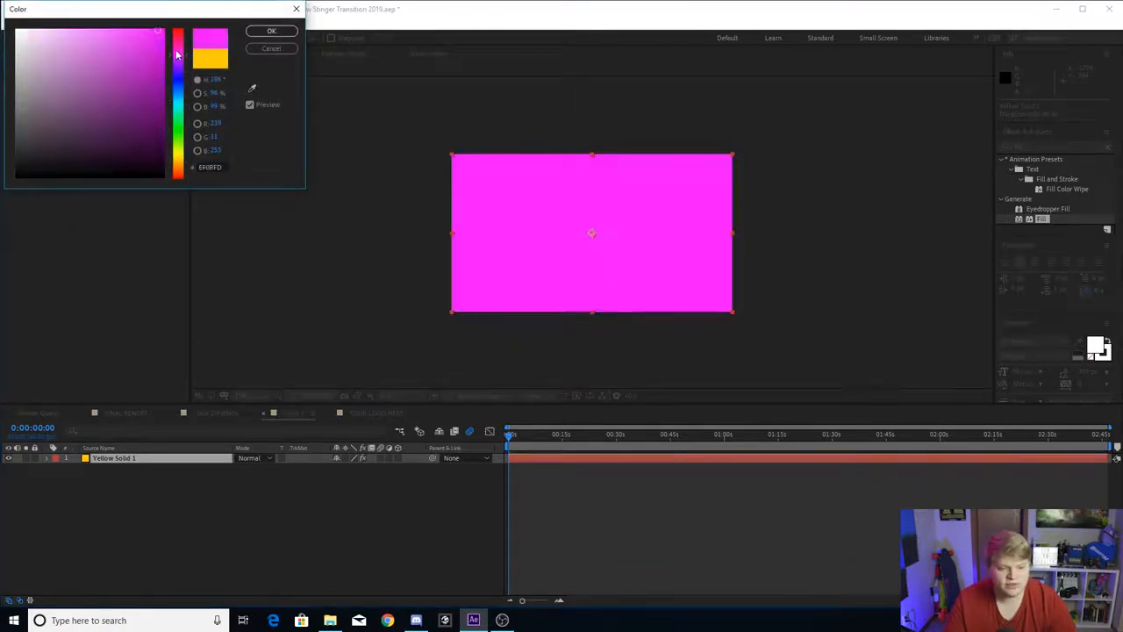
left_click(271, 31)
Step: Check the first colour in the FINAL RENDER composition at about frame 30
left_click(125, 413)
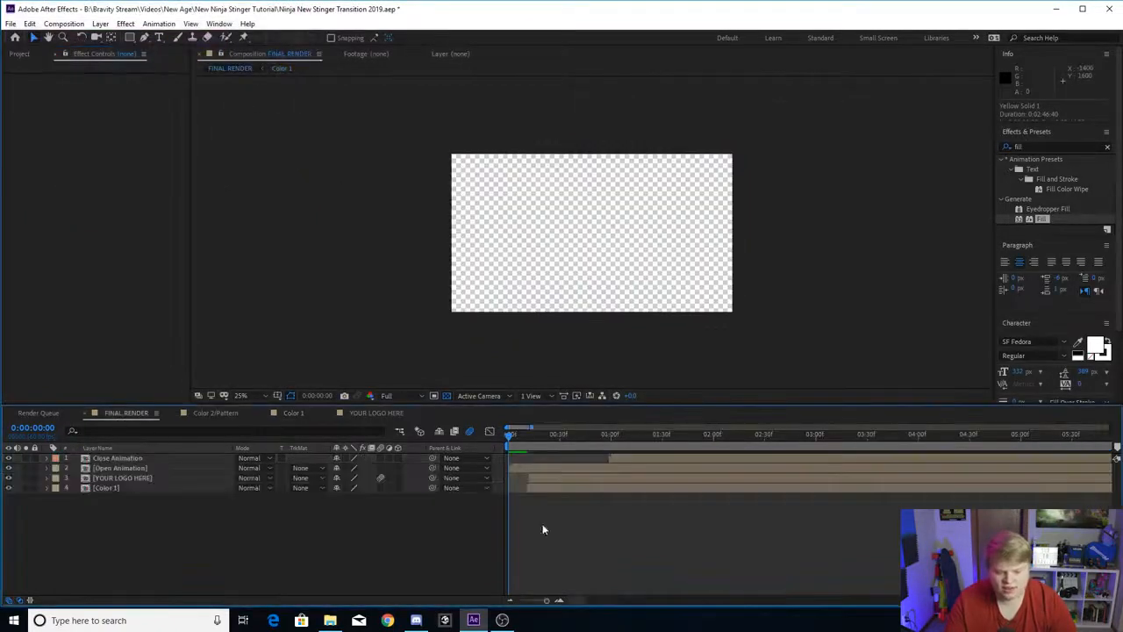
left_click(550, 436)
mouse_move(549, 439)
left_mouse_down()
mouse_move(576, 439)
mouse_move(550, 439)
mouse_move(558, 443)
left_mouse_up()
Step: Undo the magenta Fill colour change on Yellow Solid 1 in the Color 1 composition
left_click(295, 413)
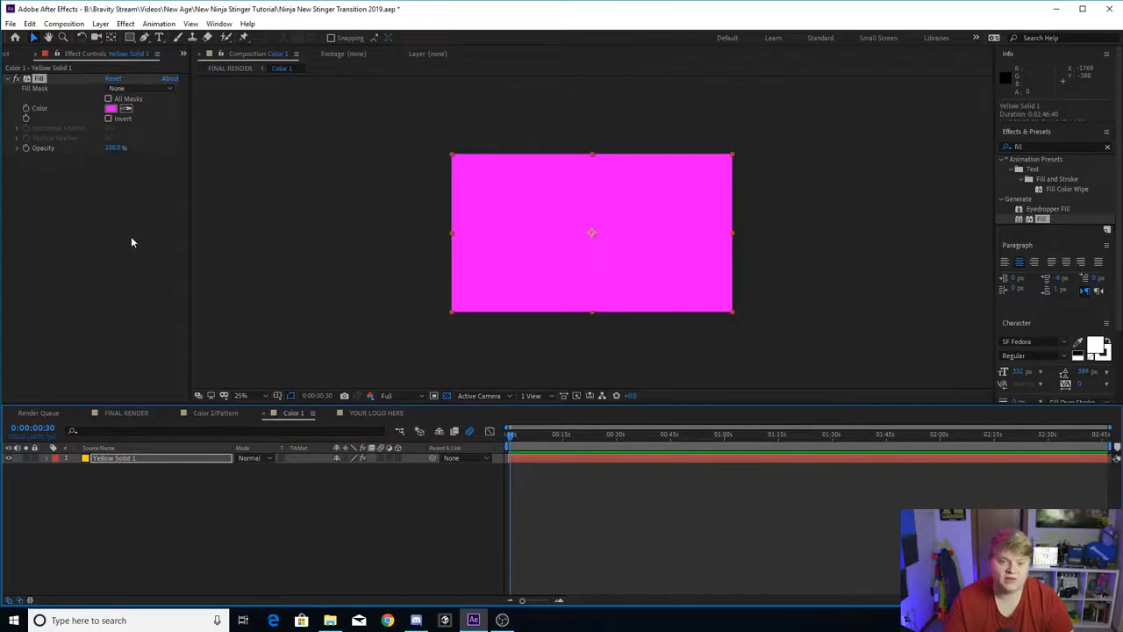
left_click(131, 262)
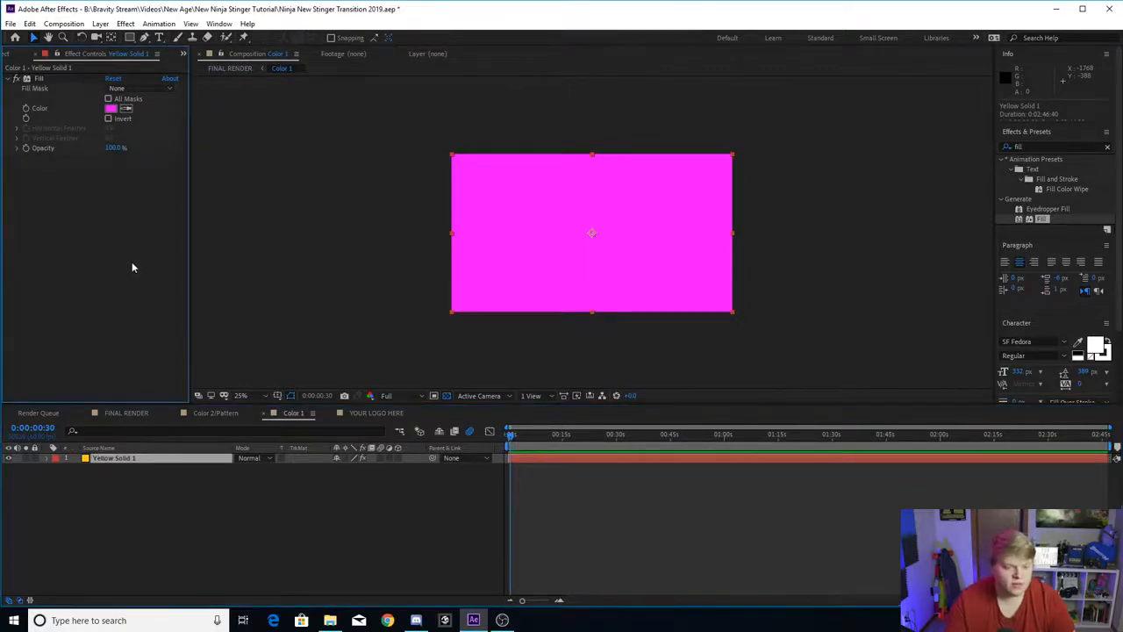
key("ctrl+z")
left_click(277, 514)
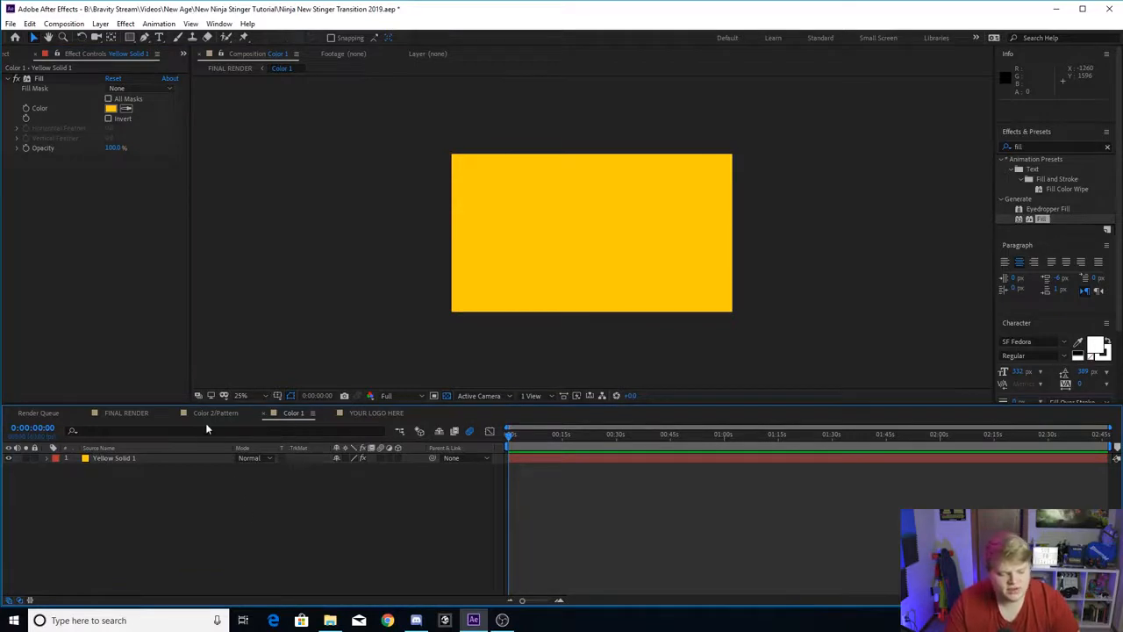
Step: In Color 2/Pattern, set the Fill colour of Medium Gray-Blue Solid 1 to dark green and check it in FINAL RENDER
left_click(215, 412)
left_click(540, 434)
left_click(159, 466)
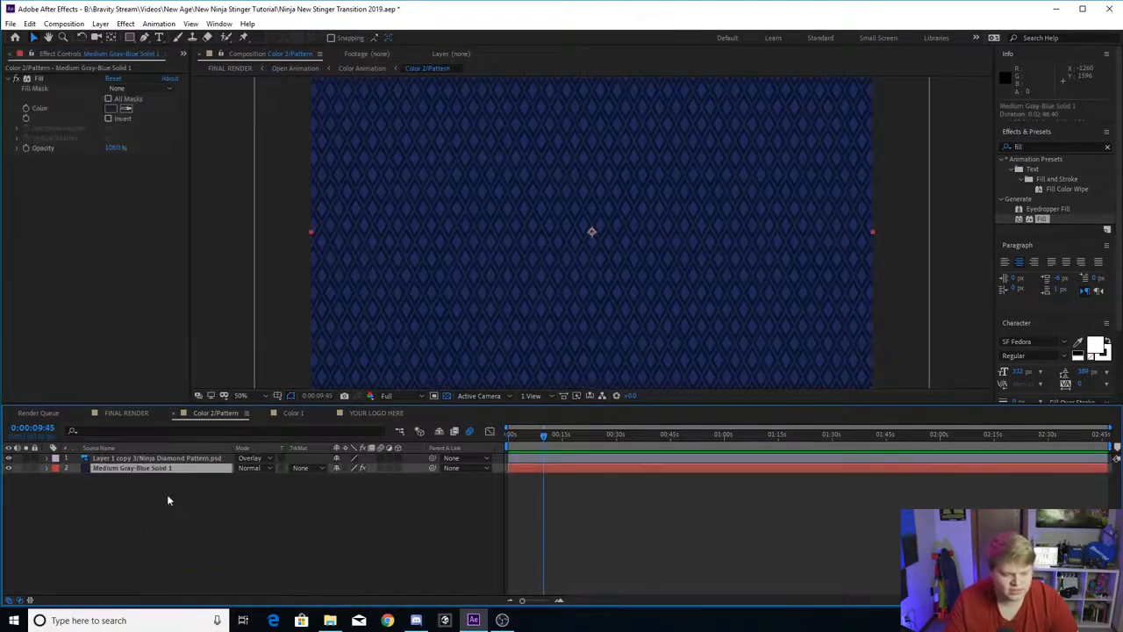
left_click(112, 107)
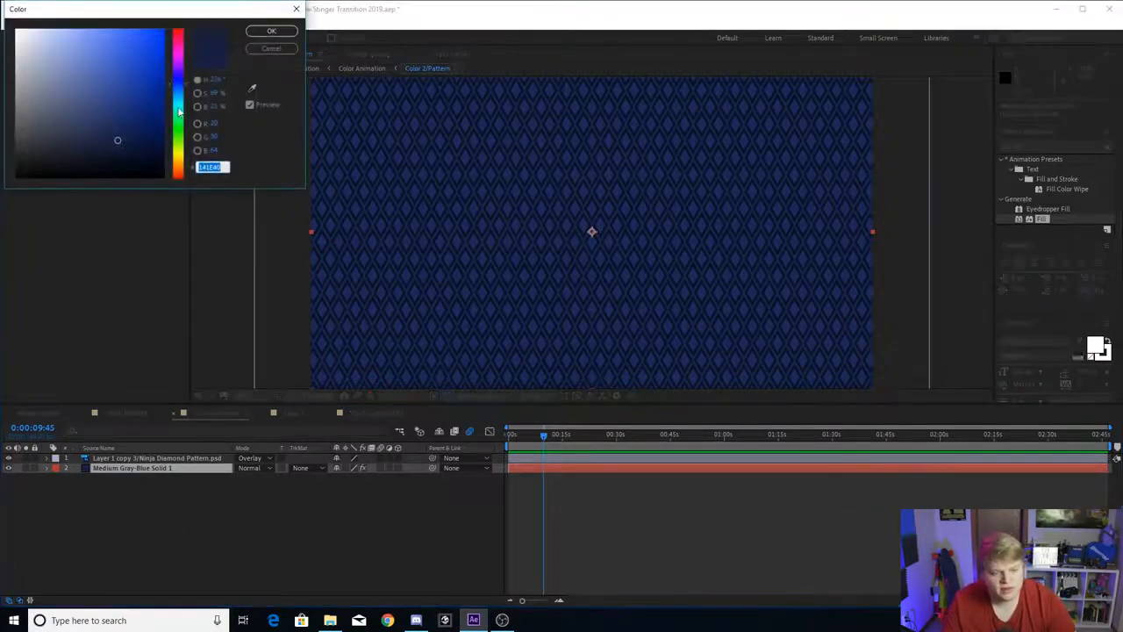
left_click(181, 137)
left_click_drag(182, 138, 180, 132)
left_click(267, 33)
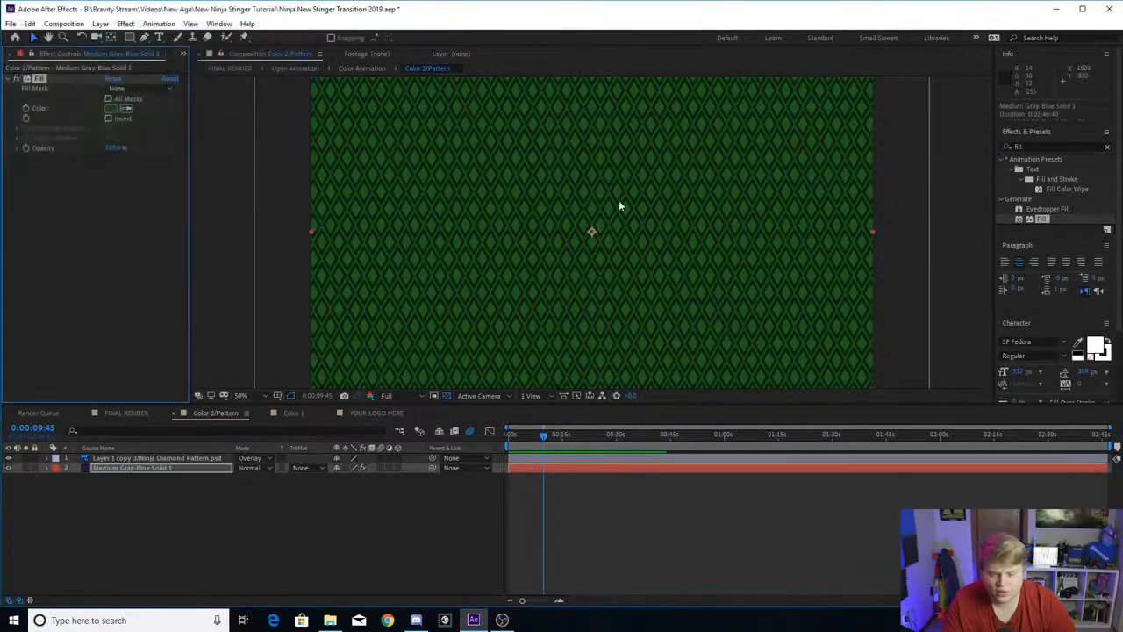
left_click(128, 414)
left_click_drag(516, 436, 557, 442)
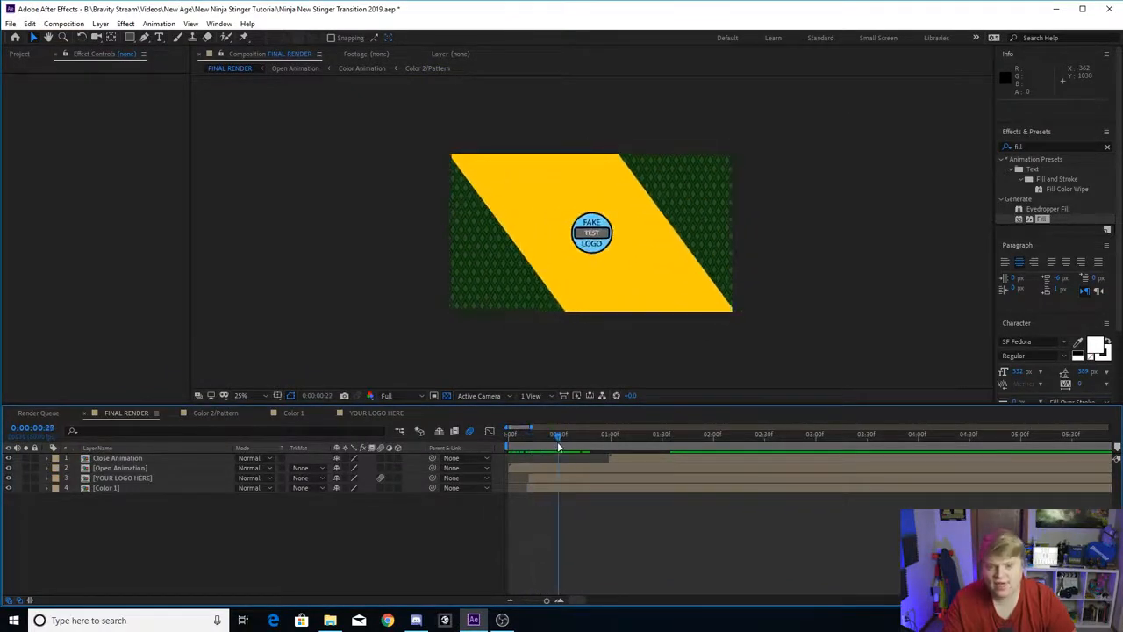
Step: Undo the green Fill colour change on Medium Gray-Blue Solid 1 in the Color 2/Pattern composition
left_click(220, 413)
left_click(133, 469)
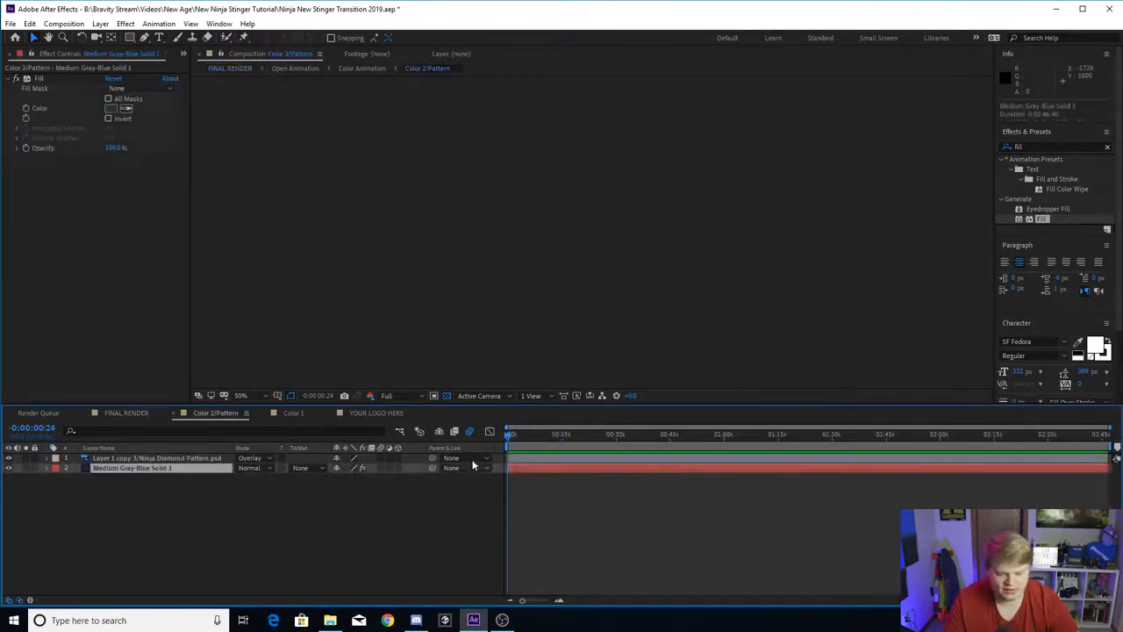
left_click(543, 435)
left_click(430, 524)
key("ctrl+z")
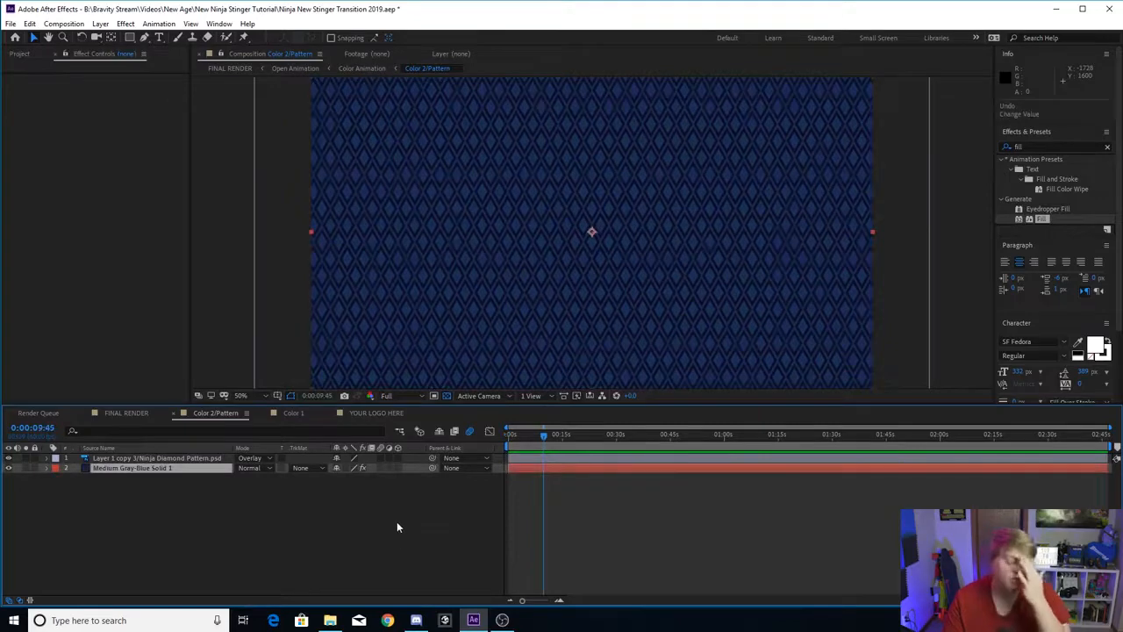
left_click(230, 544)
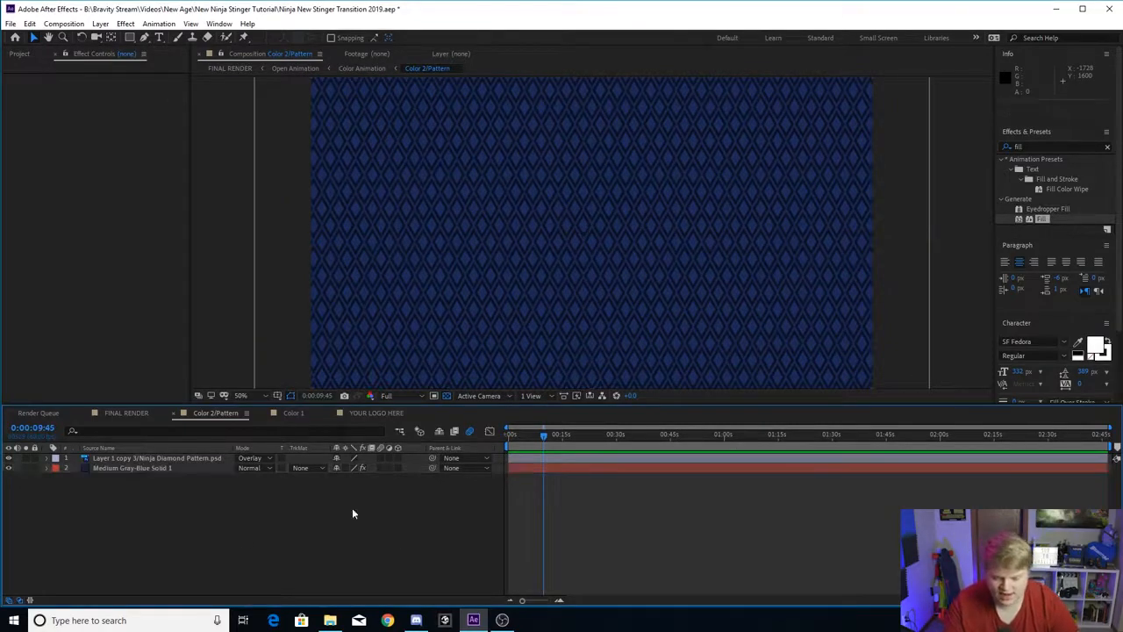
left_click_drag(545, 436, 544, 437)
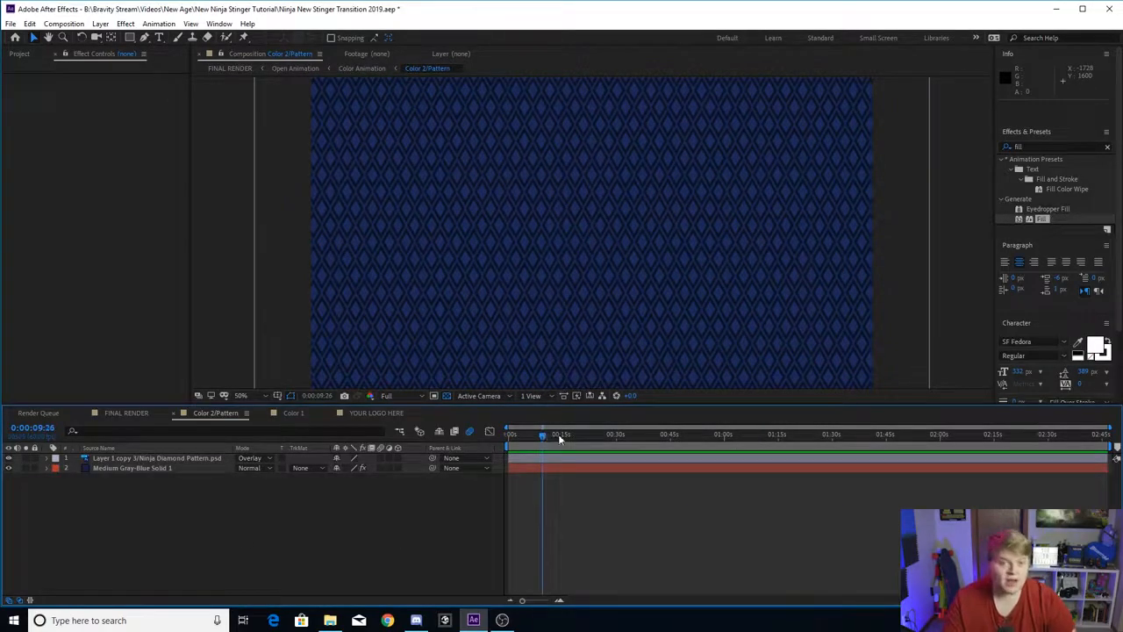
scroll(531, 323, "down", 2)
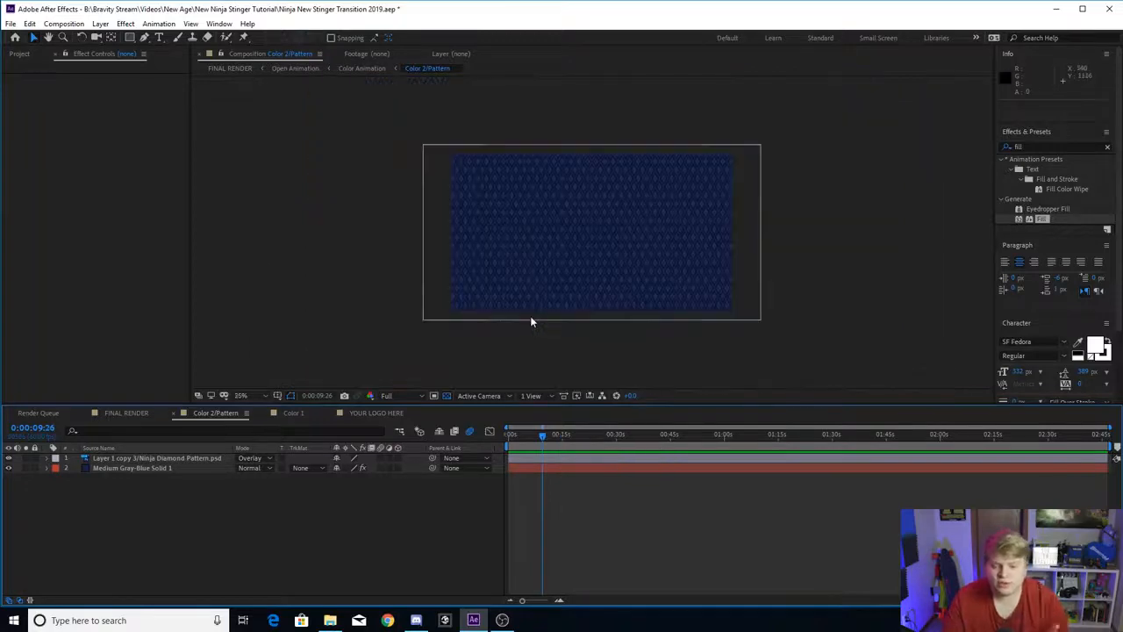
scroll(539, 273, "up", 2)
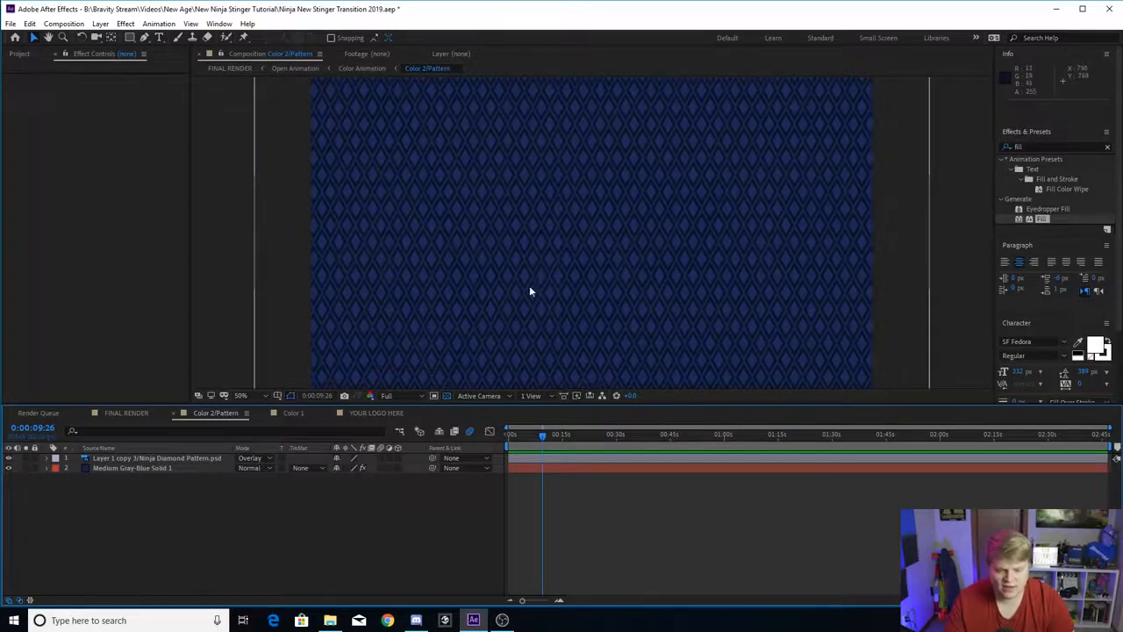
Step: Compare the Color 2/Pattern composition with and without the Ninja Diamond Pattern layer, leaving that layer hidden
left_click(132, 458)
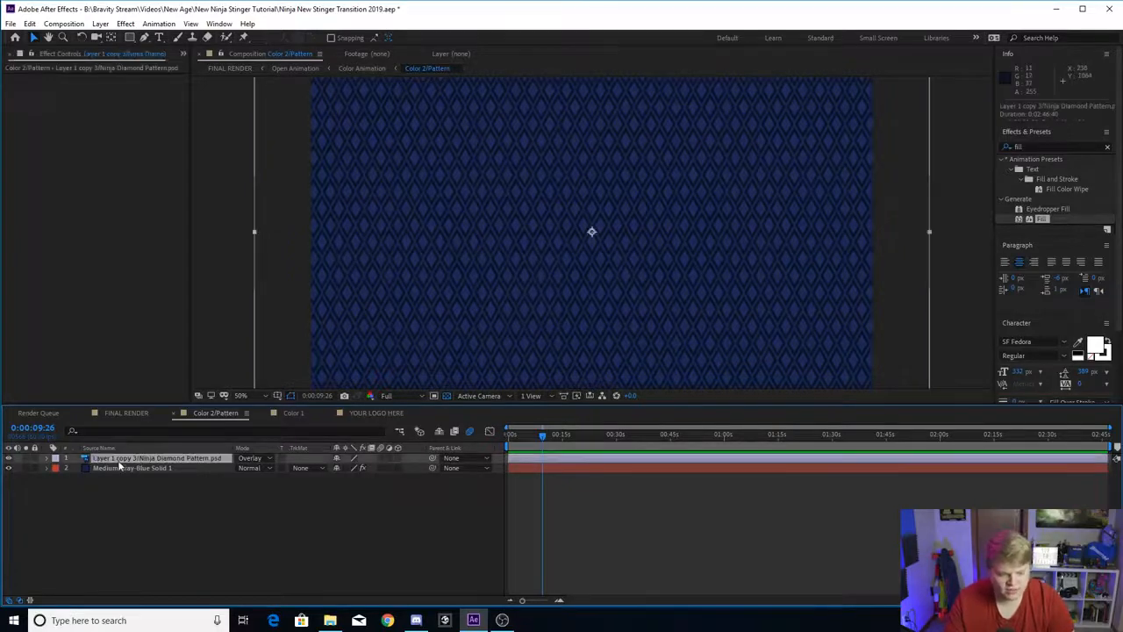
left_click(9, 459)
left_click(9, 459)
left_click(8, 459)
left_click(9, 459)
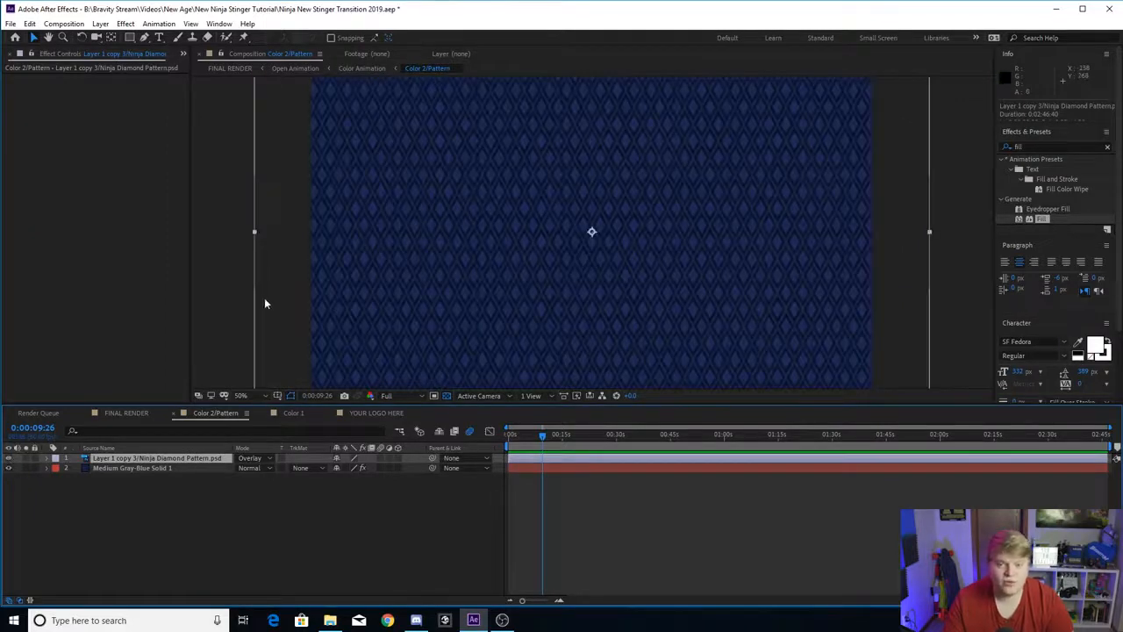
left_click(8, 458)
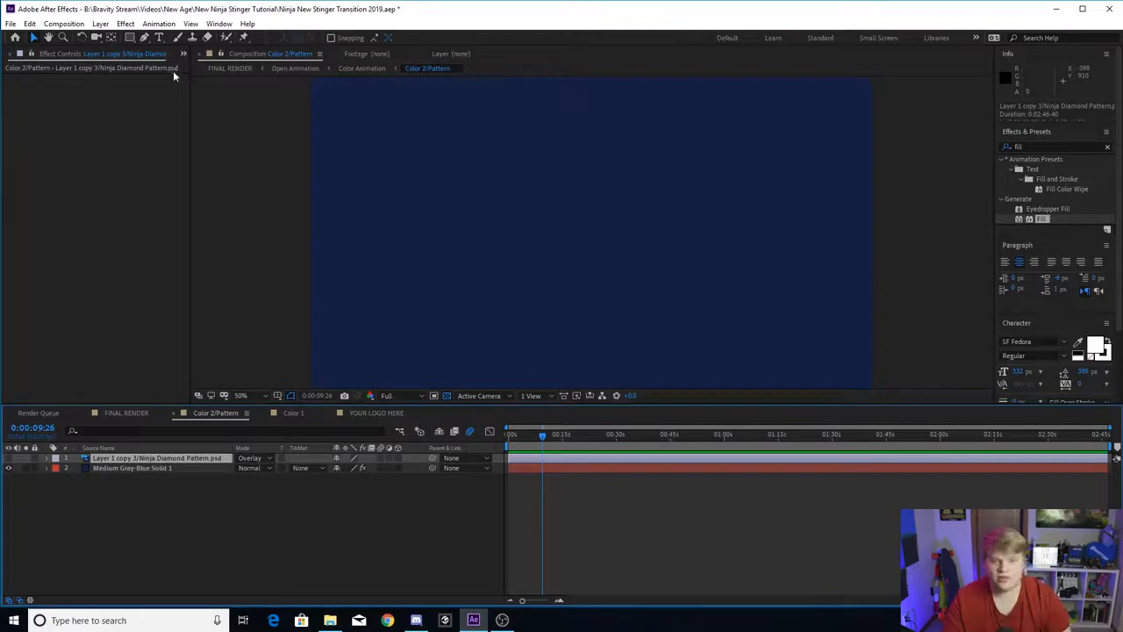
left_click(9, 458)
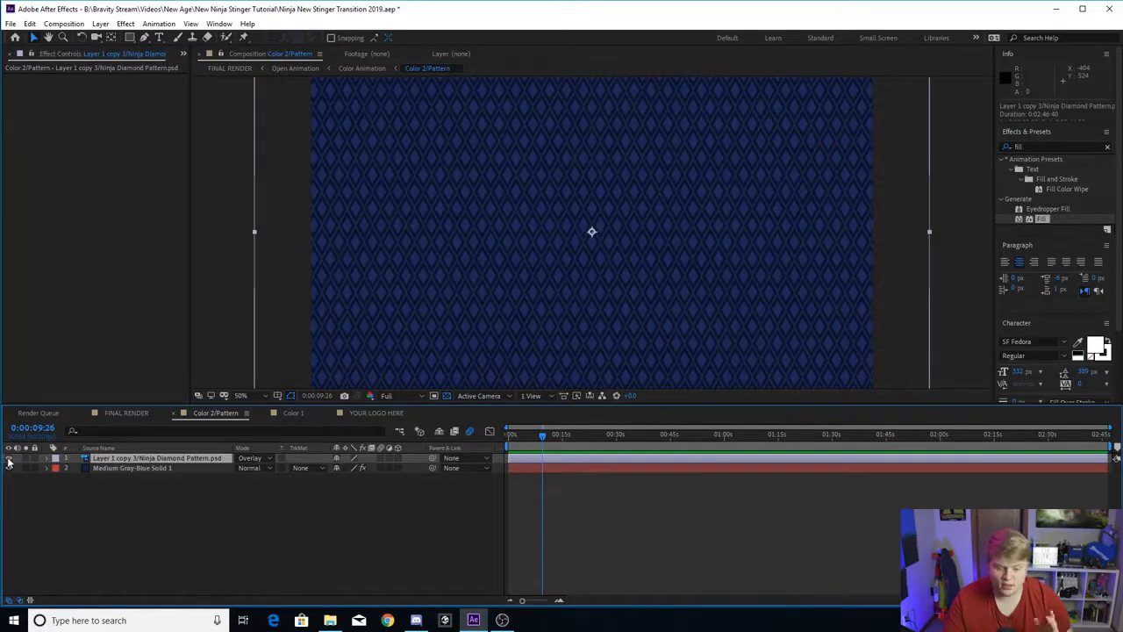
left_click(9, 458)
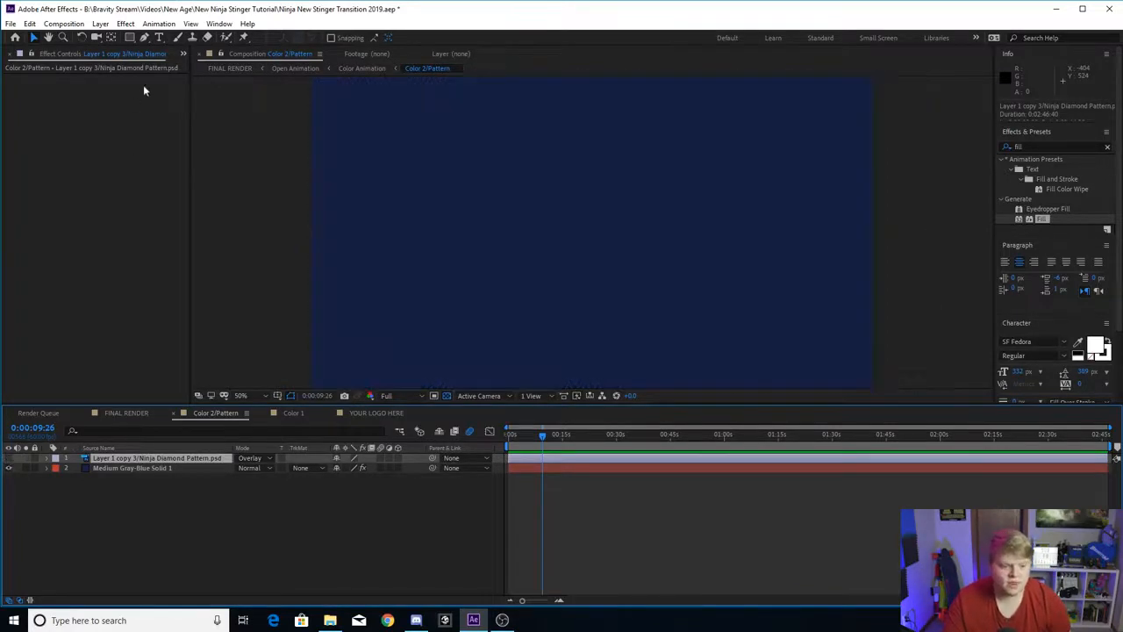
Step: Add Ninja Square Pattern from the project's Assets folder as the uppermost layer of the Color 2/Pattern composition
left_click(182, 54)
left_click(188, 76)
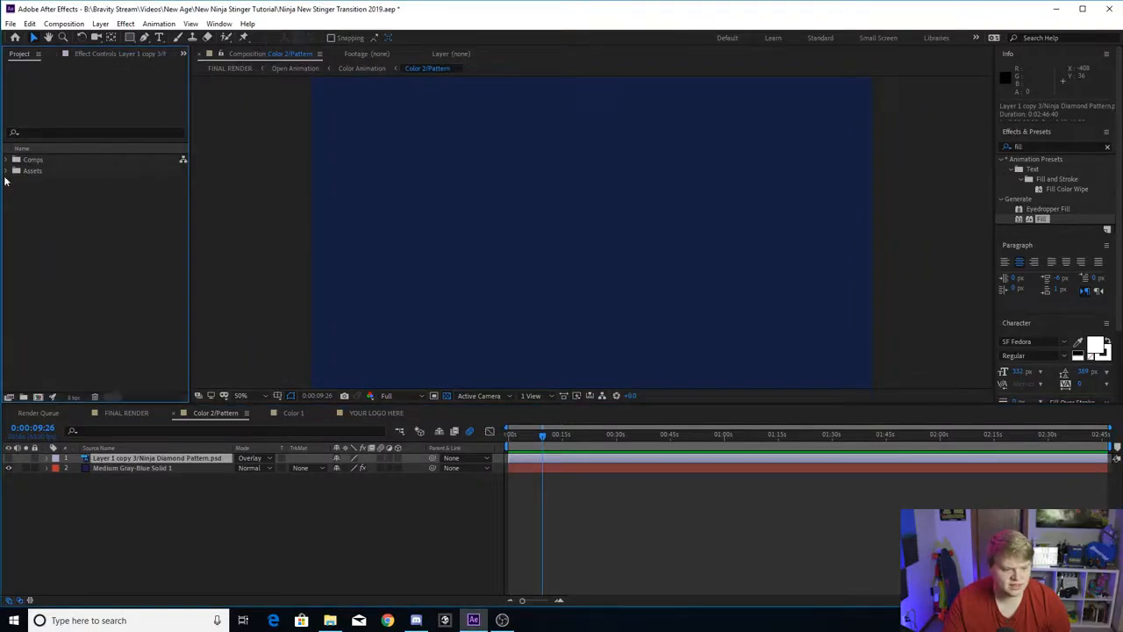
left_click(7, 171)
left_click(76, 205)
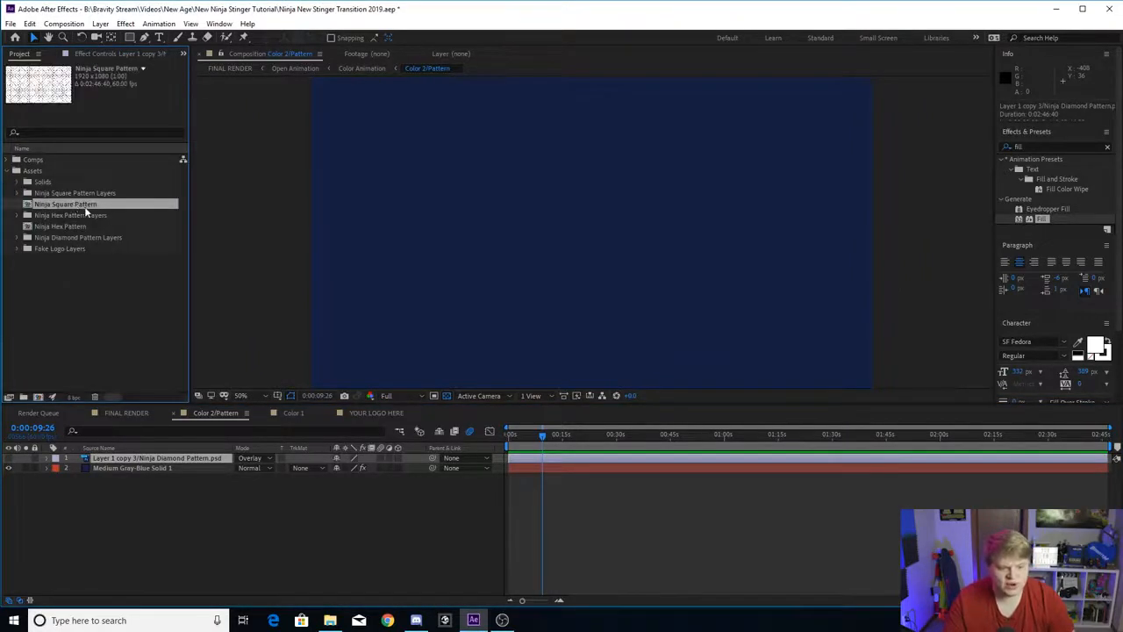
left_click(77, 226)
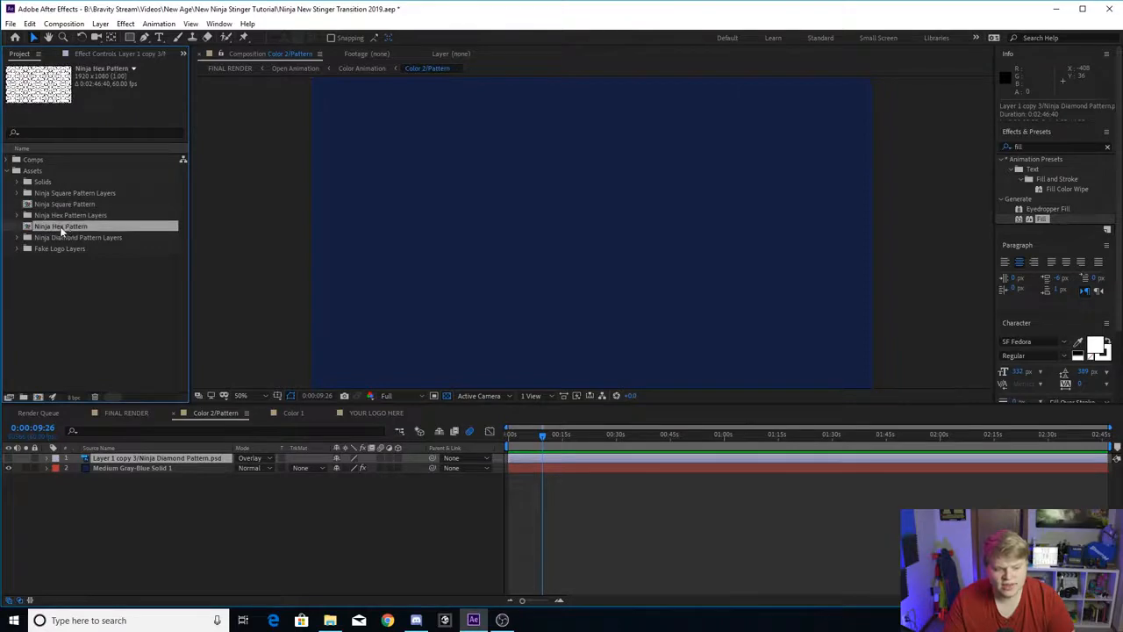
left_click(64, 205)
left_click_drag(72, 209, 154, 460)
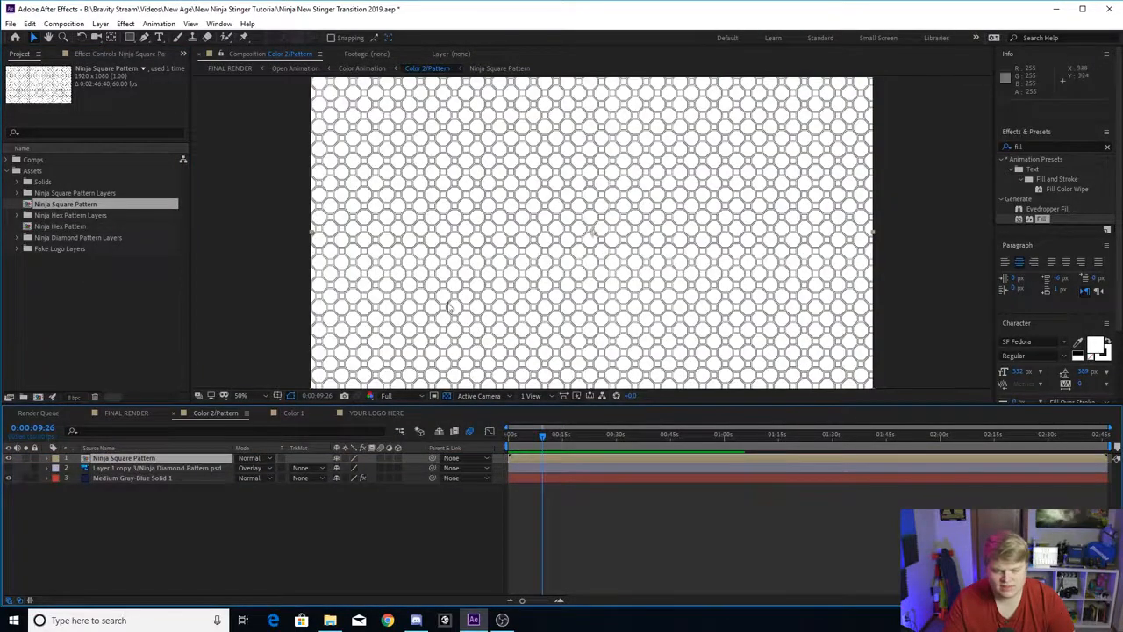
Step: Examine the timeline's column options and the blending modes offered for the Ninja Square Pattern layer
left_click(255, 458)
left_click(255, 486)
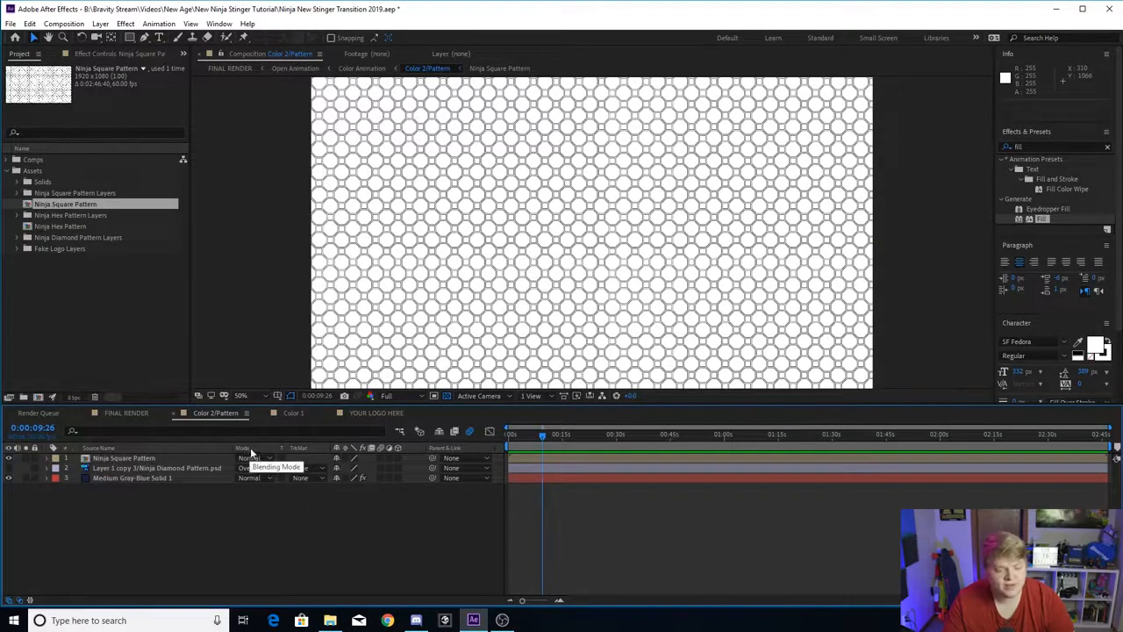
right_click(259, 450)
left_click(206, 447)
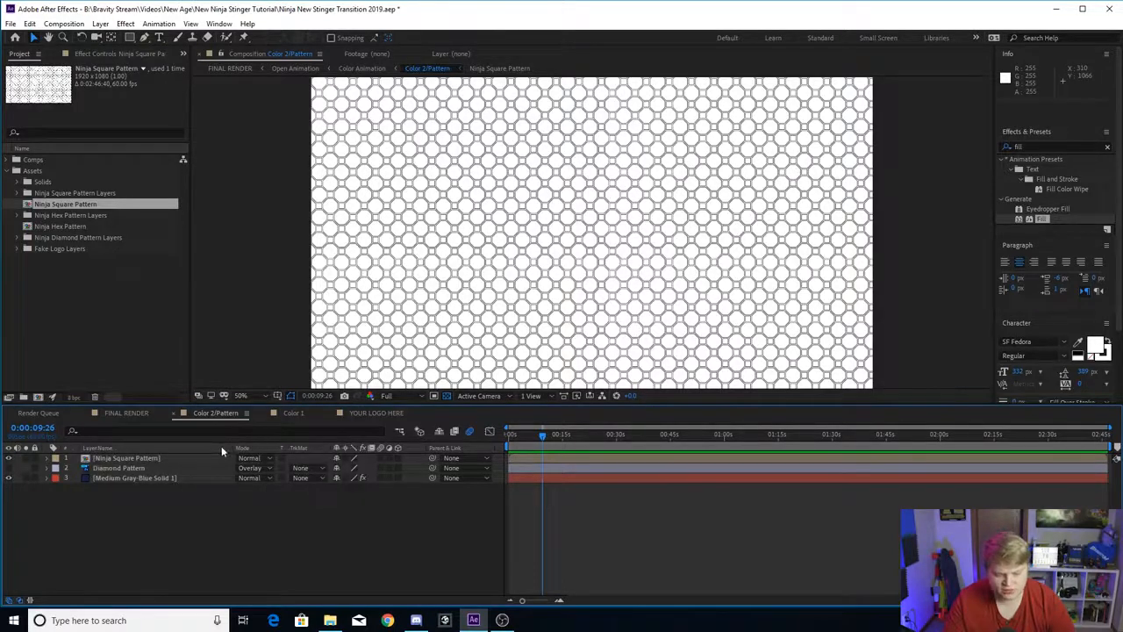
right_click(207, 447)
mouse_move(259, 486)
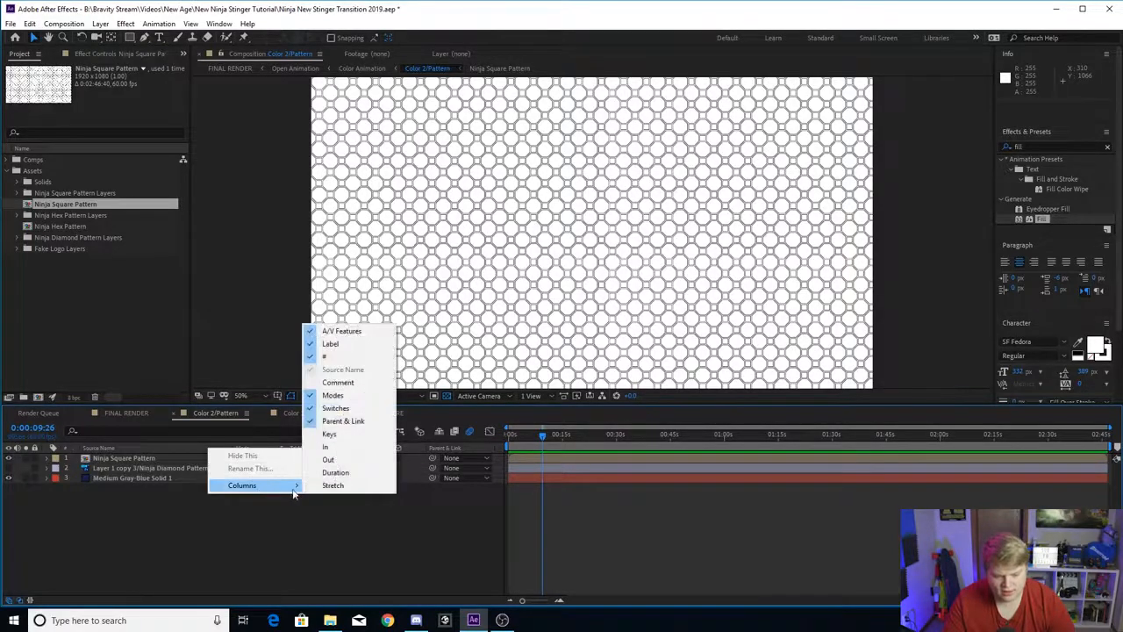
left_click(315, 558)
left_click(114, 460)
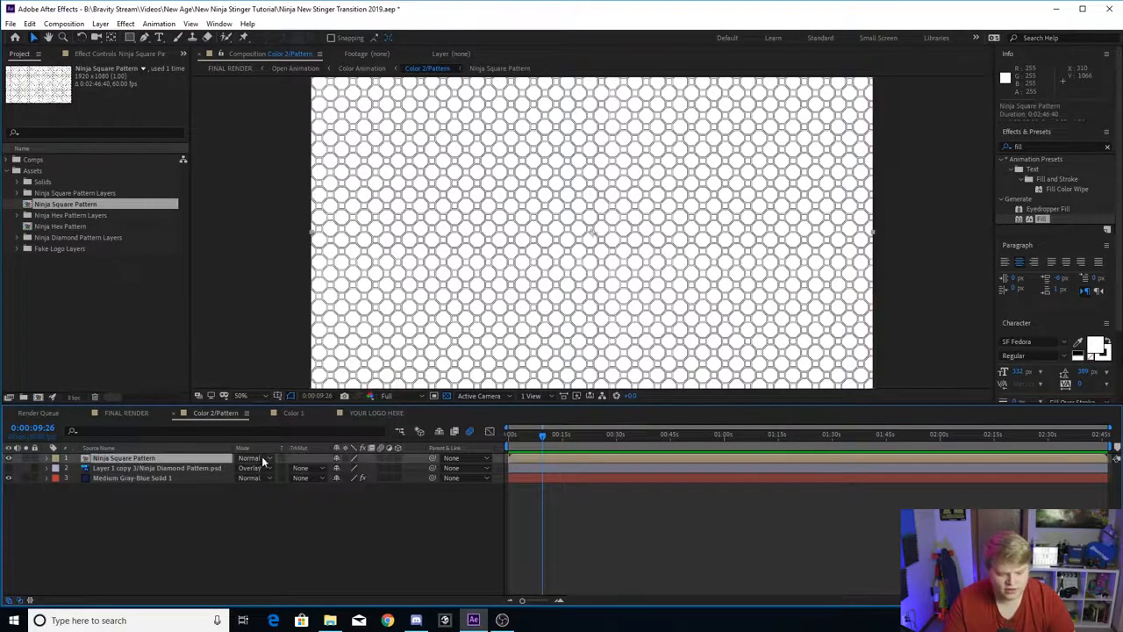
right_click(206, 462)
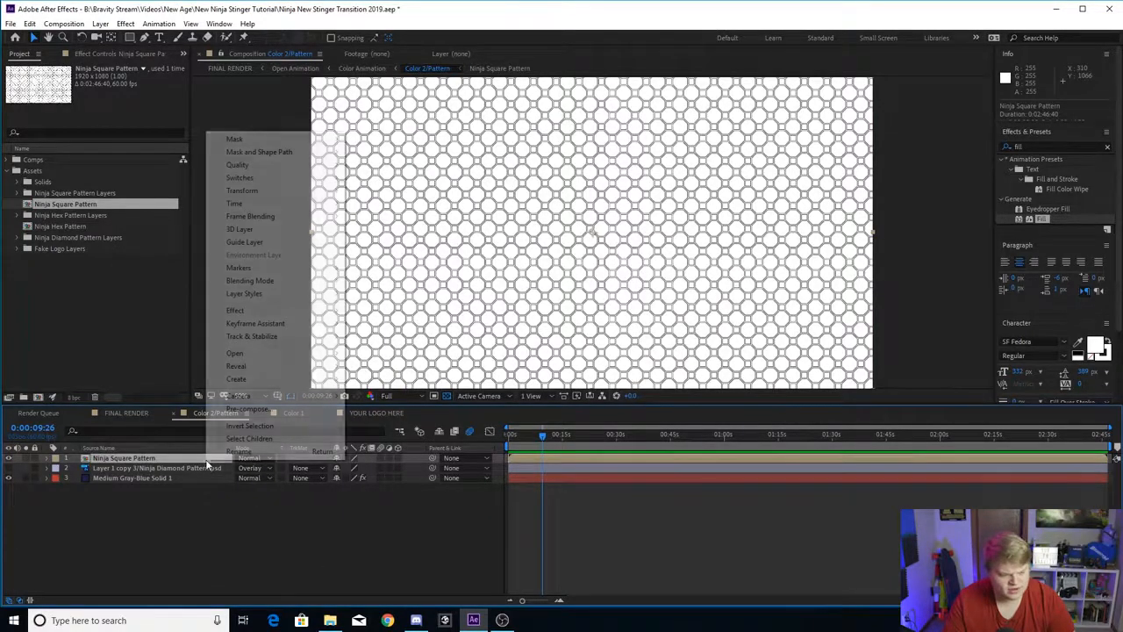
mouse_move(269, 283)
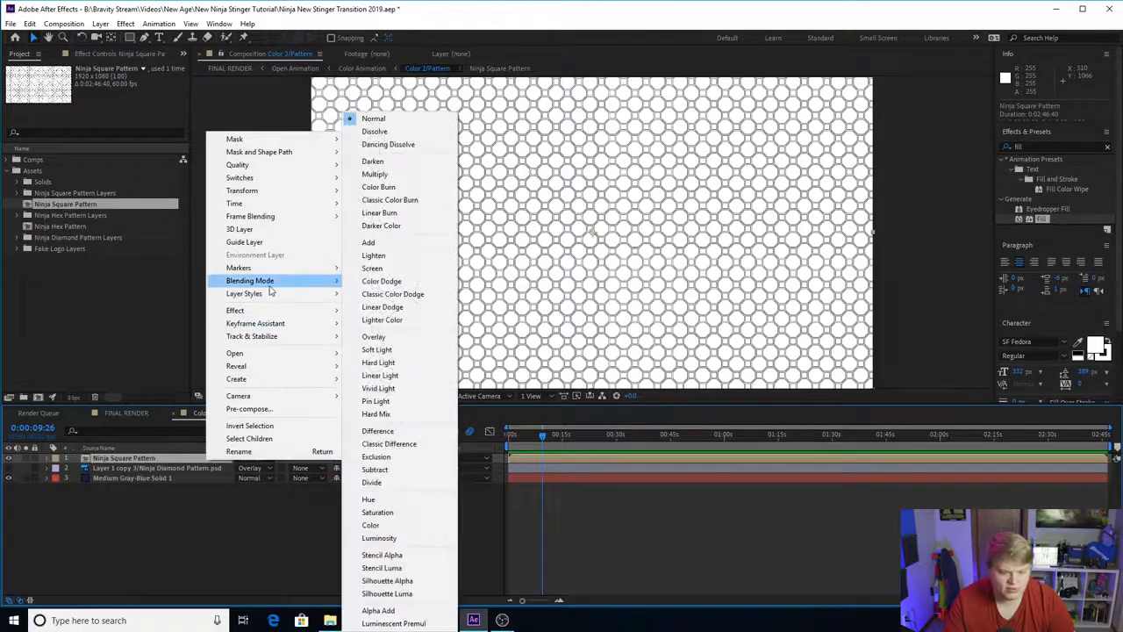
left_click(209, 550)
Step: Set the Ninja Square Pattern layer's blending mode to Overlay and check the pattern in FINAL RENDER
left_click(250, 458)
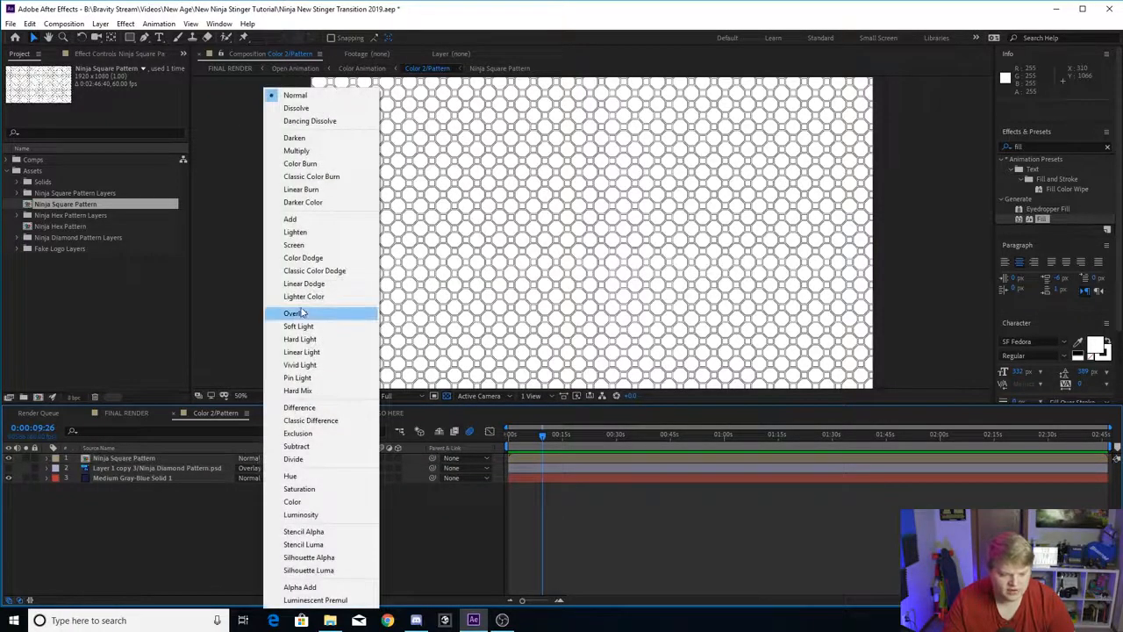
left_click(296, 314)
scroll(636, 224, "down", 2)
scroll(641, 320, "up", 2)
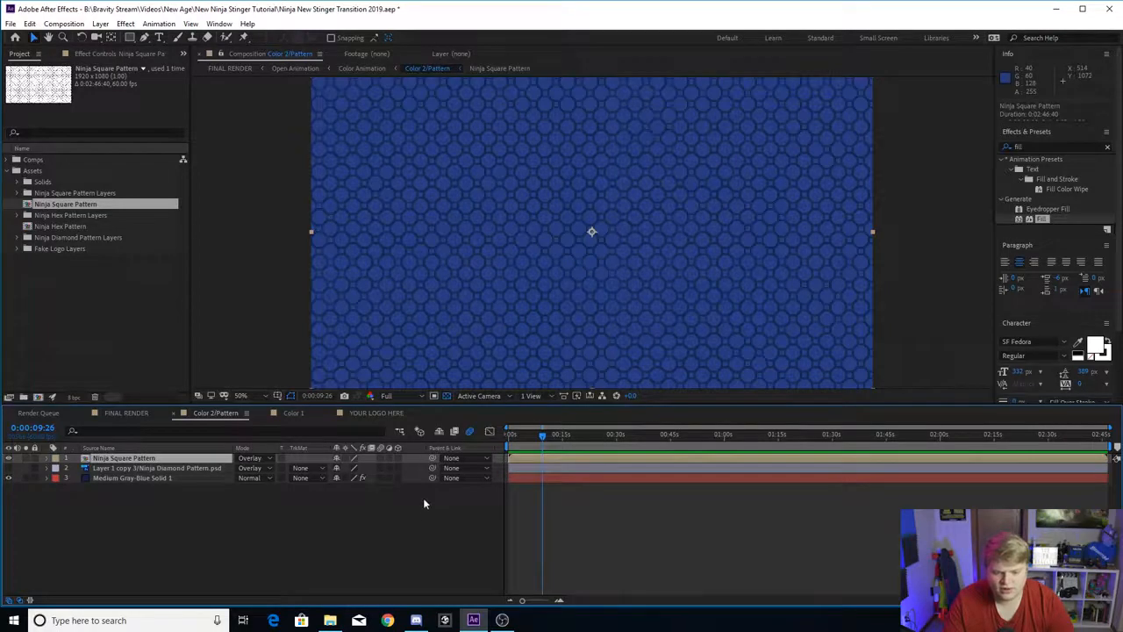
left_click(127, 413)
left_click_drag(520, 434, 554, 439)
scroll(579, 264, "up", 2)
Step: In Color 2/Pattern, replace the Ninja Square Pattern layer with Ninja Hex Pattern from the Assets folder as the uppermost layer
left_click(216, 414)
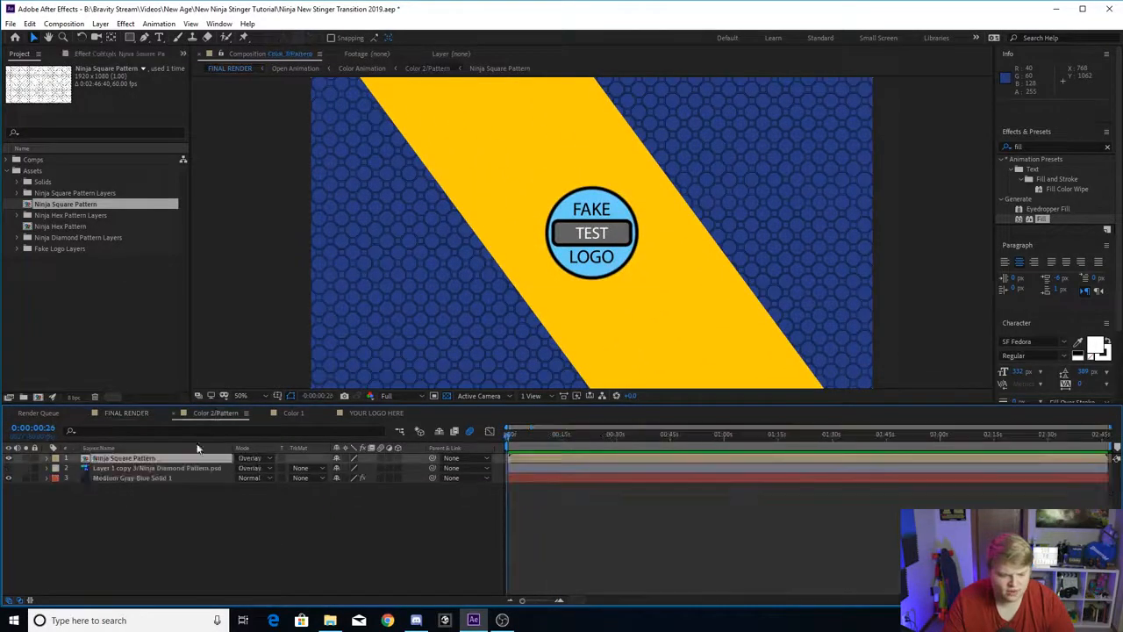
left_click(143, 461)
key("Delete")
left_click_drag(60, 227, 123, 459)
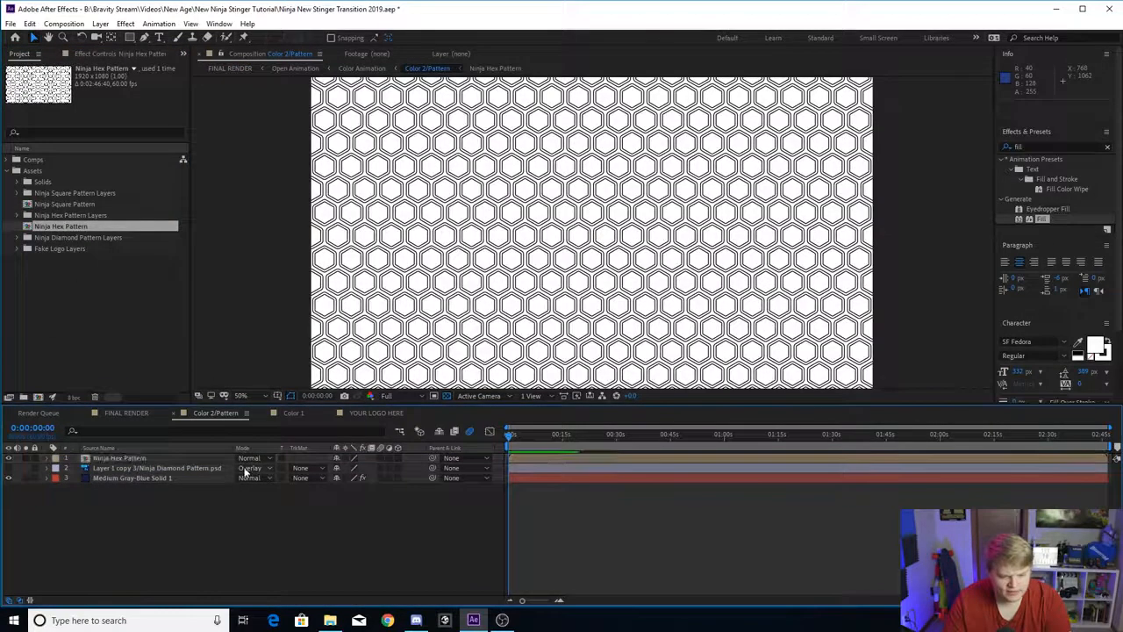
Step: Set the Ninja Hex Pattern layer's blending mode to Overlay and check the pattern in FINAL RENDER
left_click(250, 458)
left_click(325, 313)
scroll(562, 272, "down", 2)
left_click(132, 413)
mouse_move(566, 436)
left_mouse_down()
mouse_move(539, 439)
mouse_move(566, 433)
mouse_move(554, 434)
left_mouse_up()
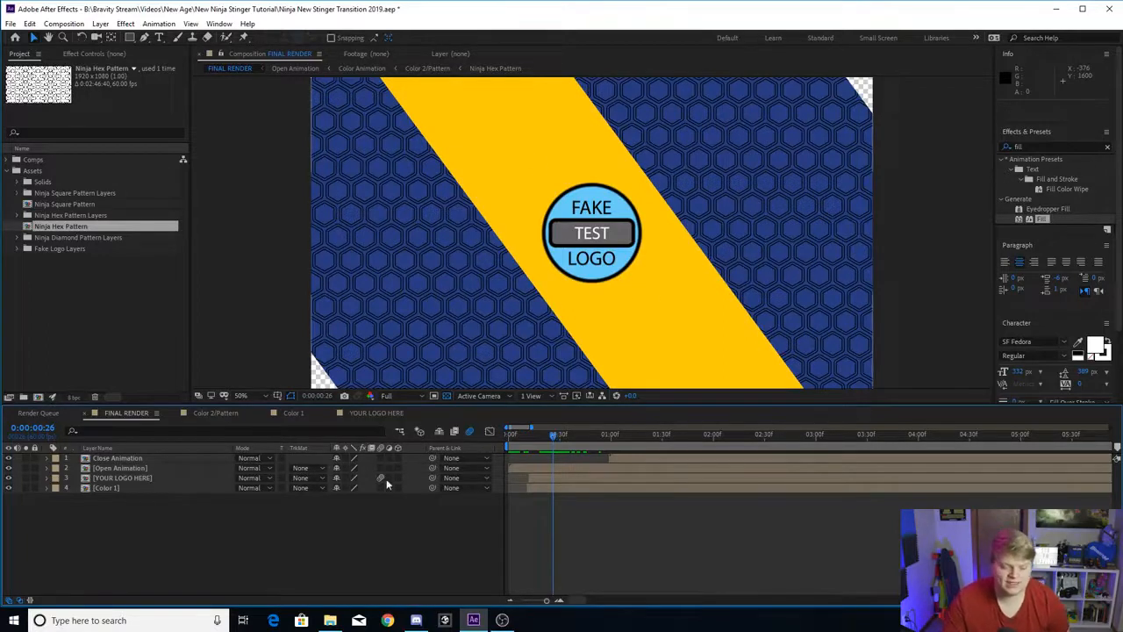
Step: In Color 2/Pattern, set the Ninja Hex Pattern layer's blending mode back to Normal and view the plain pattern
left_click(215, 412)
left_click(147, 455)
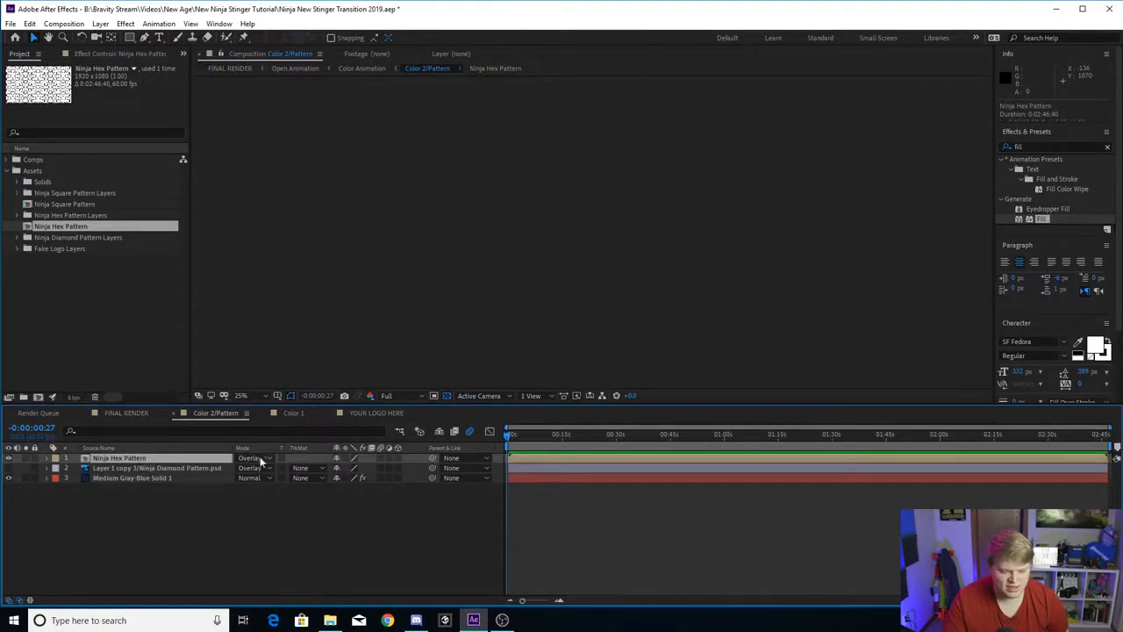
left_click(252, 458)
left_click(286, 95)
left_click_drag(519, 436, 529, 436)
scroll(630, 230, "up", 2)
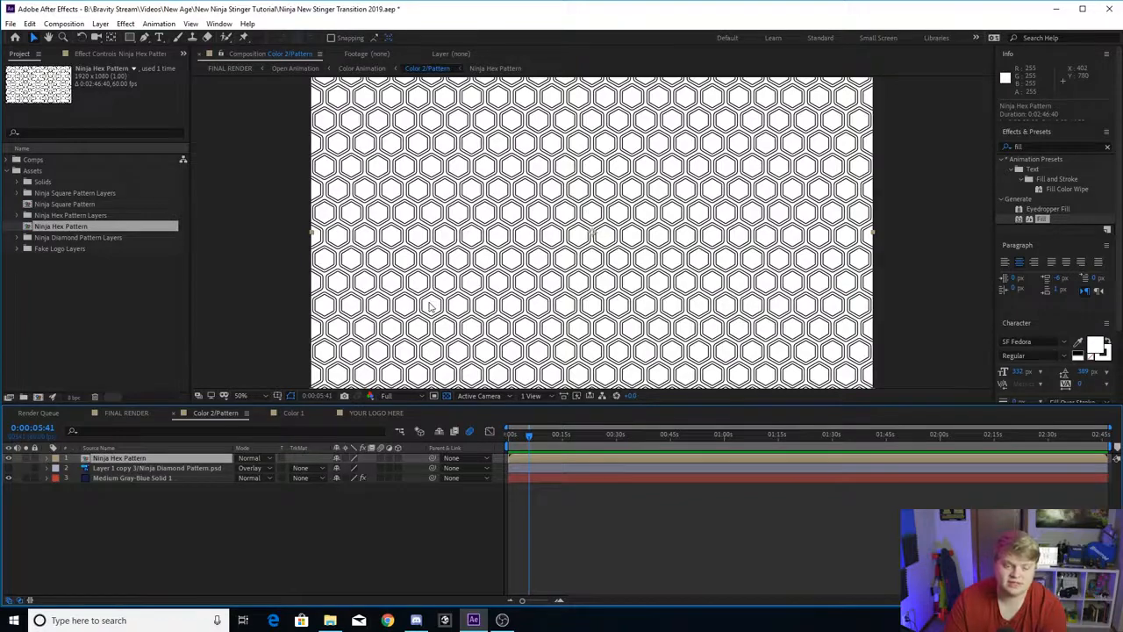
left_click(145, 477)
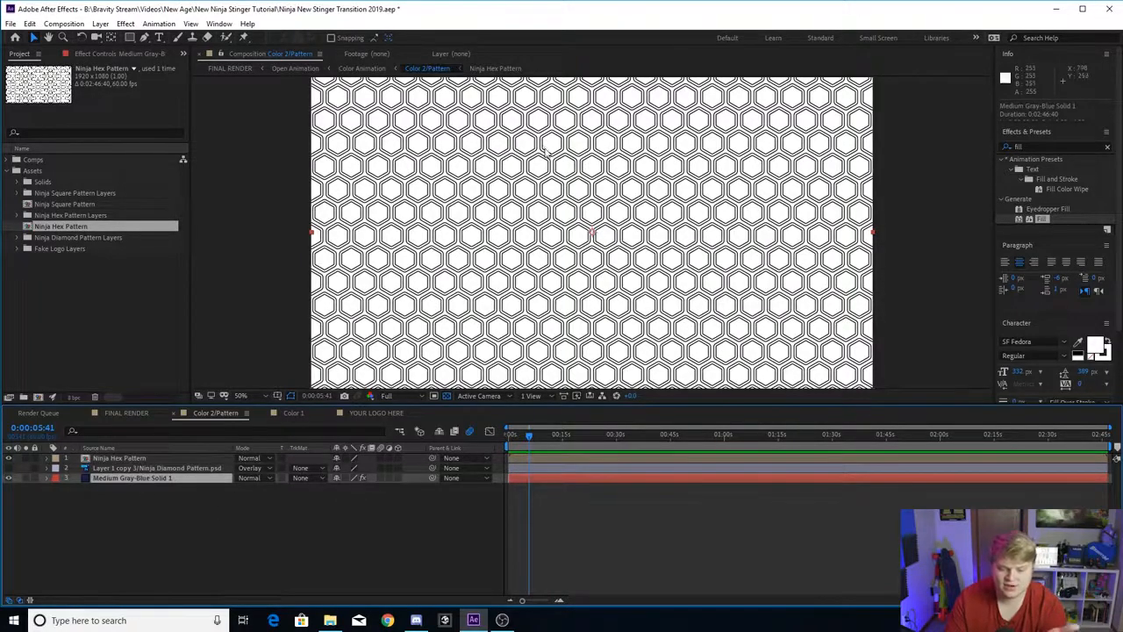
scroll(547, 153, "down", 2)
left_click(602, 337)
scroll(581, 244, "up", 3)
scroll(576, 255, "down", 1)
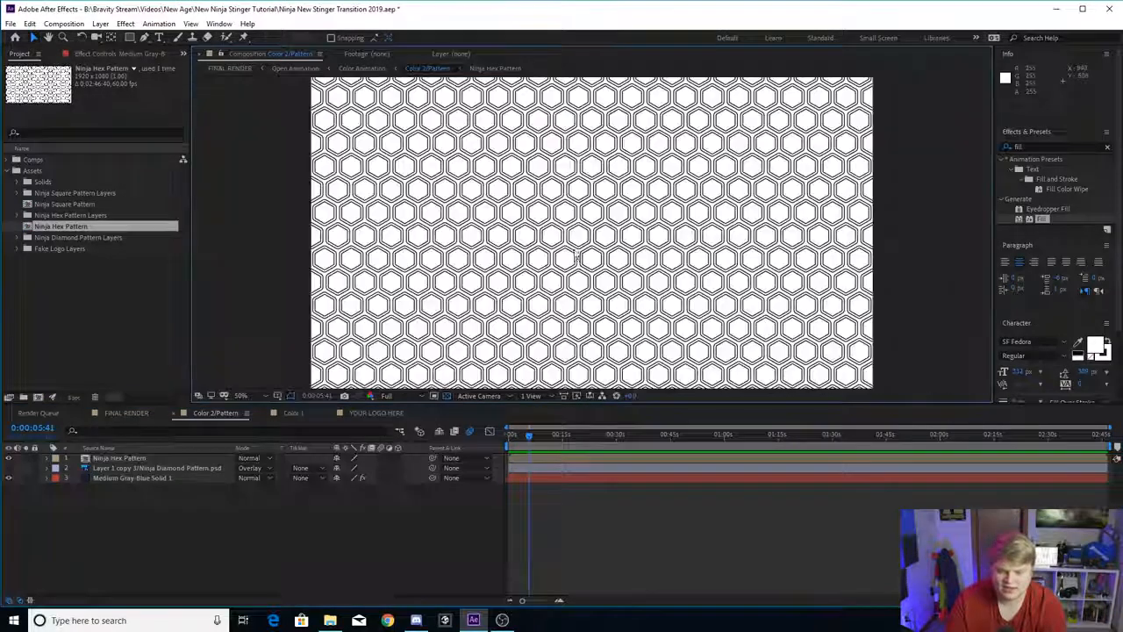
scroll(577, 255, "down", 2)
scroll(576, 255, "up", 2)
Step: Make the Ninja Diamond Pattern layer visible again and delete the Ninja Hex Pattern layer
left_click(9, 458)
left_click(9, 468)
left_click(118, 458)
key("Delete")
scroll(522, 189, "down", 2)
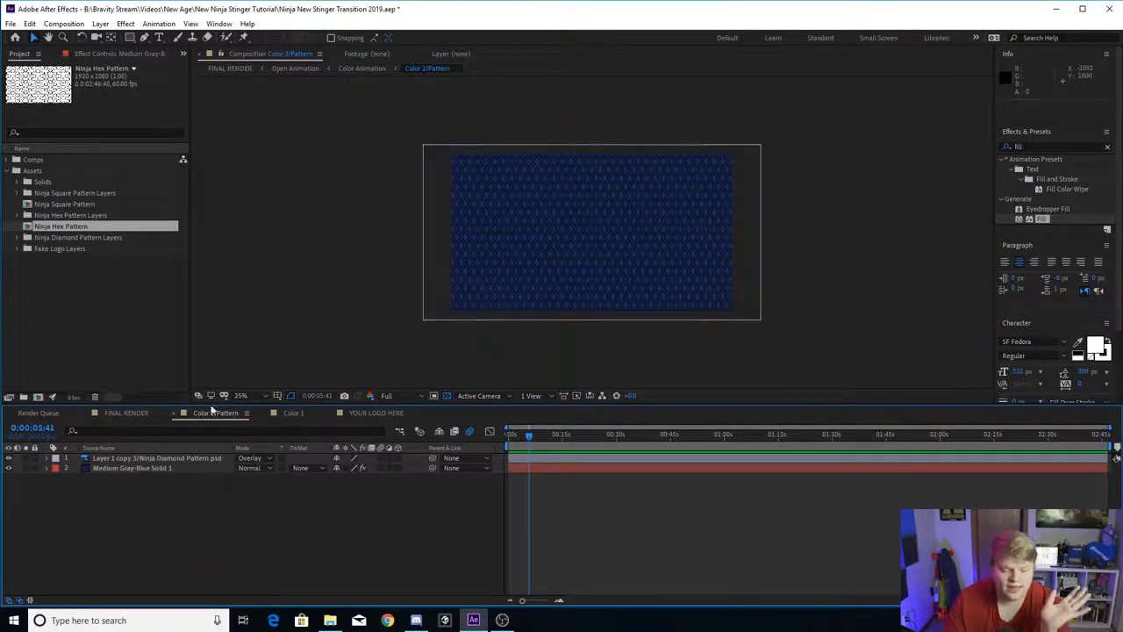
Step: Delete the Fake Logo layer from the YOUR LOGO HERE composition
left_click(293, 413)
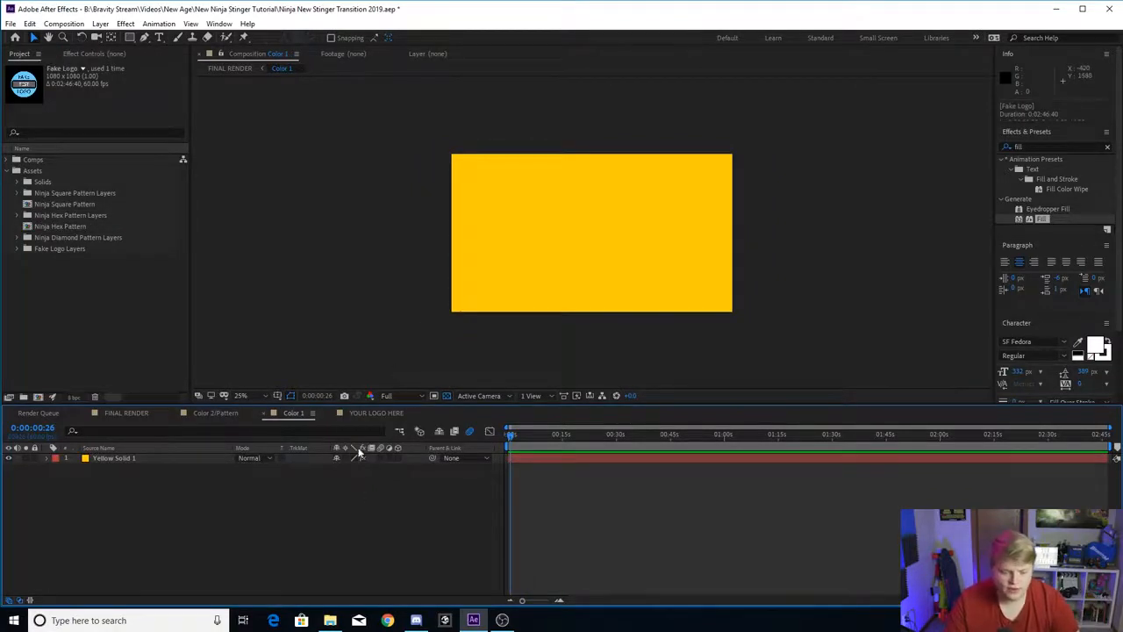
left_click(386, 415)
key("period")
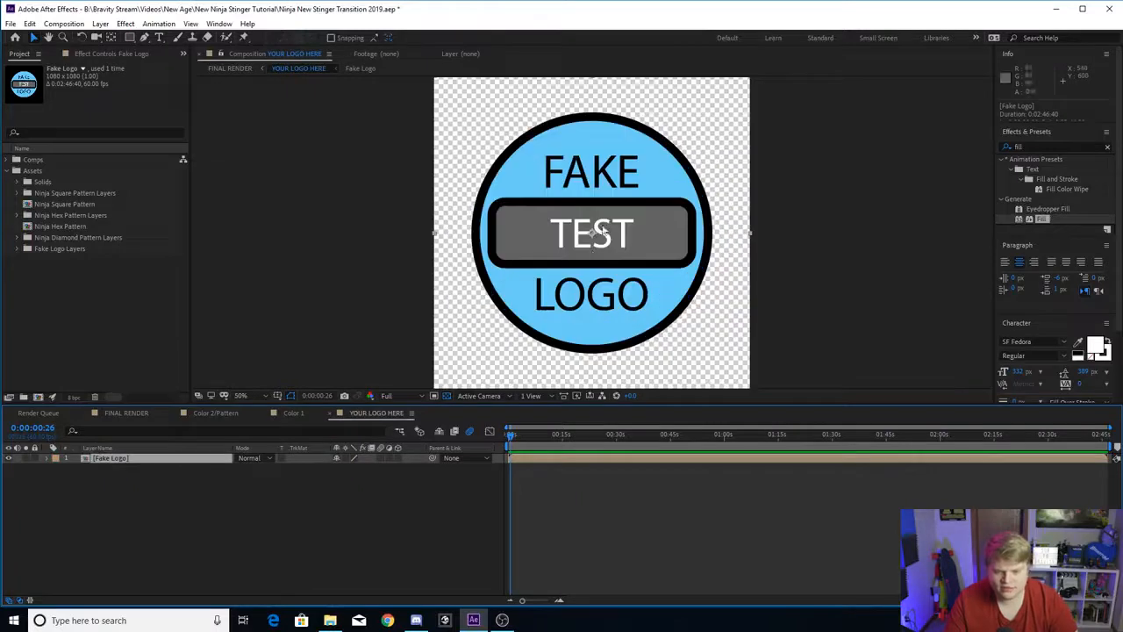
left_click(9, 458)
left_click(9, 458)
key("Delete")
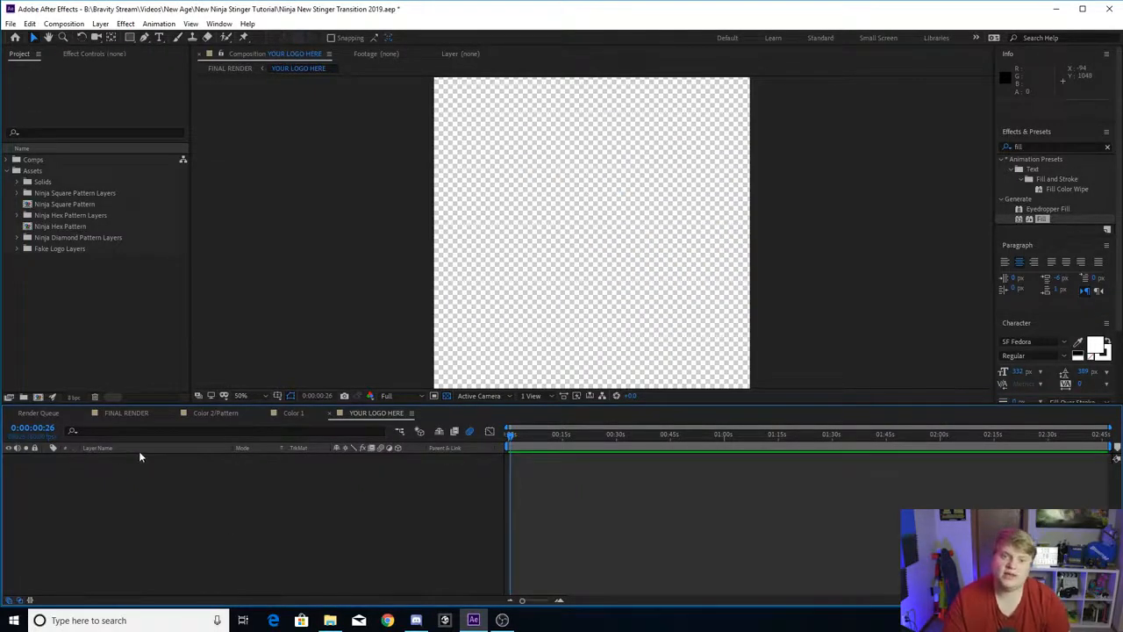
Step: Add Fake Logo from the project's Fake Logo Layers folder to the empty YOUR LOGO HERE composition
left_click(107, 298)
left_click(16, 249)
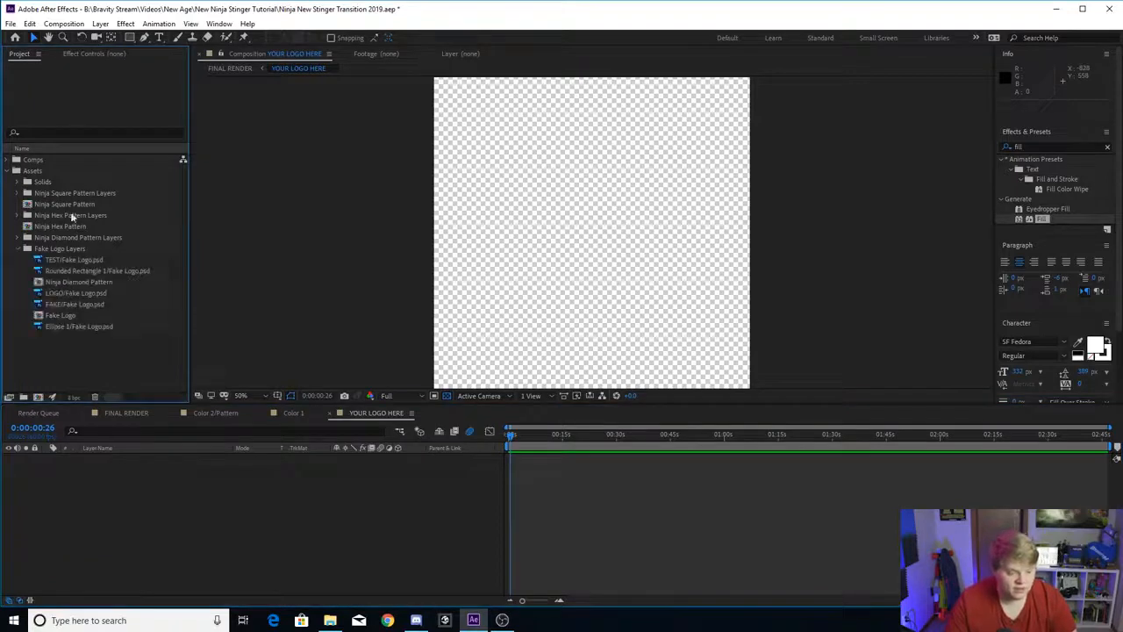
left_click_drag(60, 316, 308, 527)
key("comma")
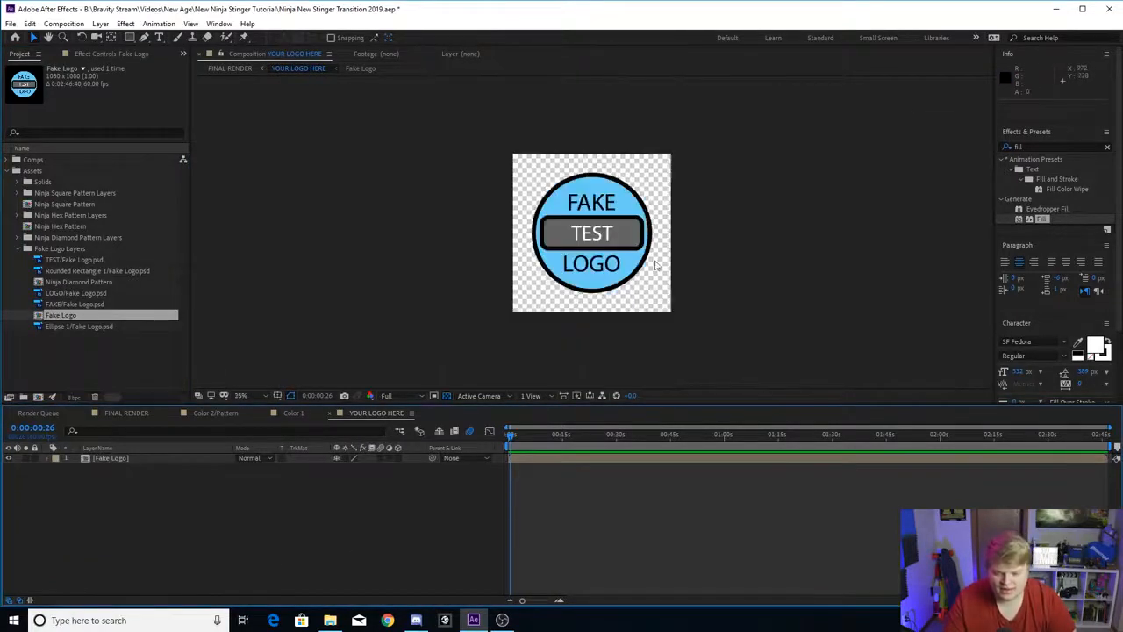
Step: Scale the Fake Logo layer up slightly in the YOUR LOGO HERE composition
left_click(170, 459)
left_click_drag(513, 316, 509, 356)
left_click(626, 322)
scroll(614, 277, "up", 2)
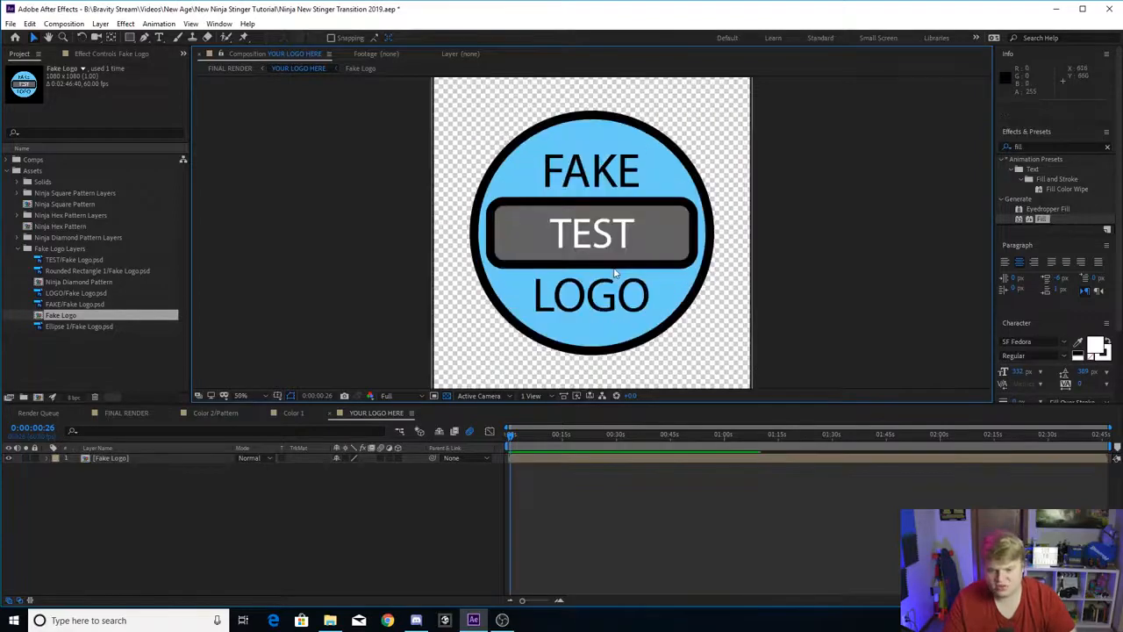
Step: Check the logo in FINAL RENDER by scrubbing through the animation and playing the transition from its start
left_click(126, 414)
scroll(625, 250, "down", 1)
scroll(626, 250, "up", 1)
mouse_move(559, 436)
left_mouse_down()
mouse_move(525, 449)
mouse_move(565, 441)
mouse_move(530, 448)
mouse_move(555, 439)
mouse_move(544, 440)
left_mouse_up()
scroll(601, 272, "down", 2)
key("Home")
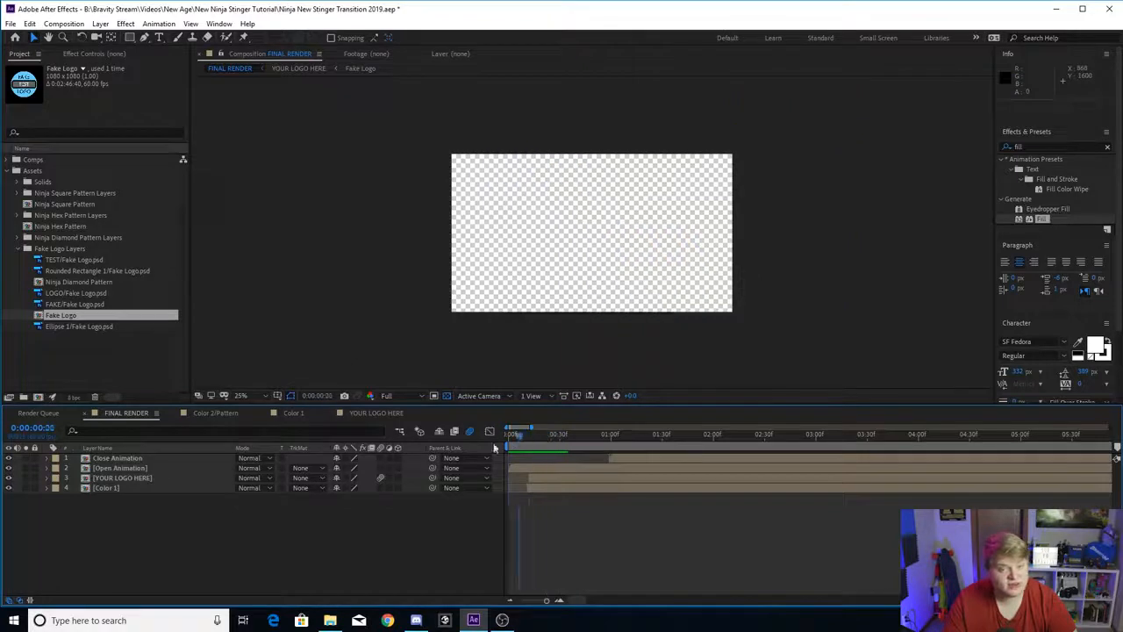
key("space")
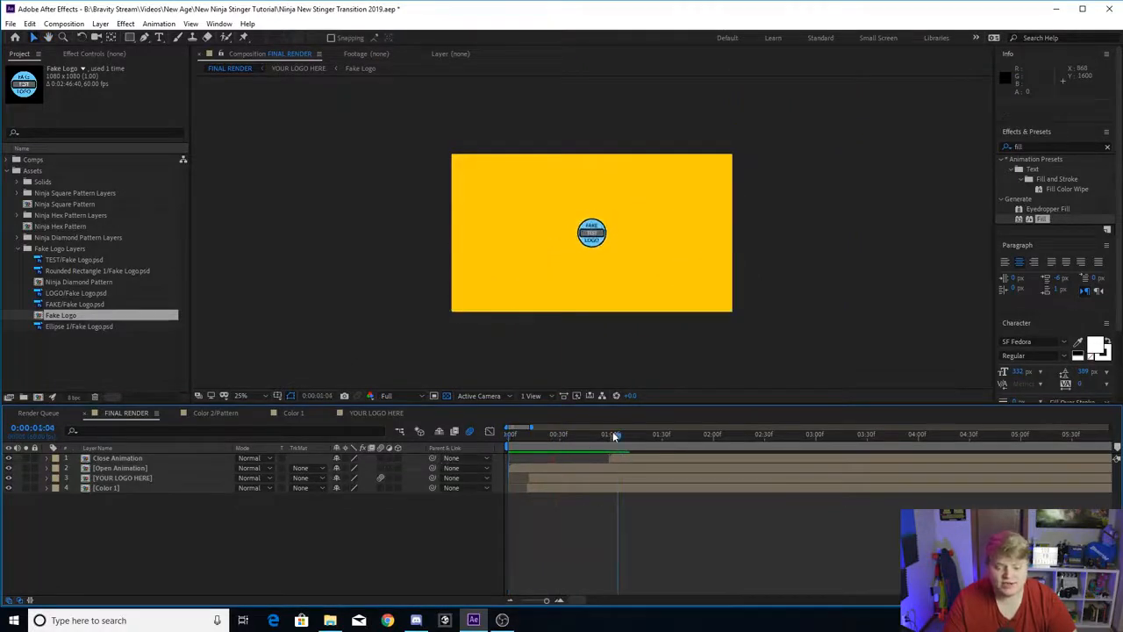
key("space")
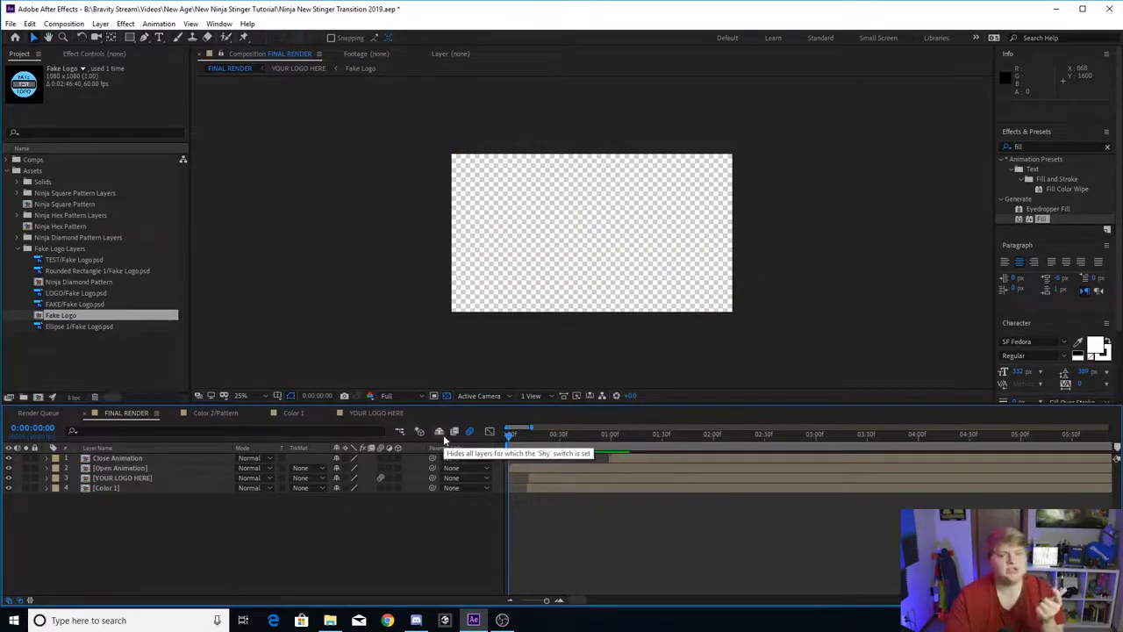
left_click_drag(531, 428, 512, 428)
key("space")
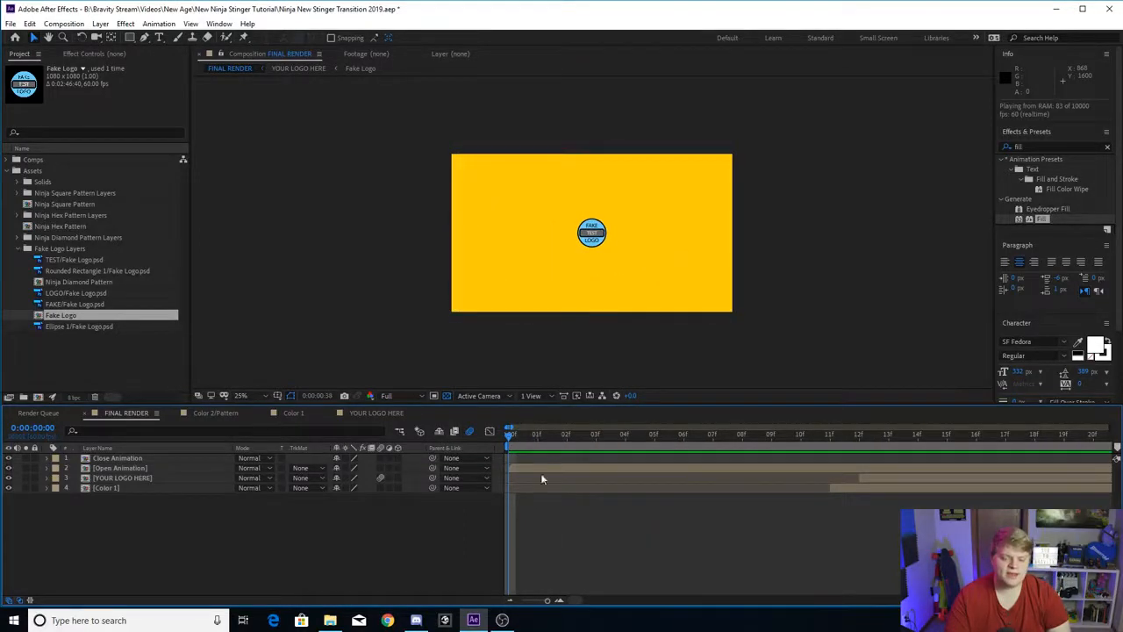
left_click(511, 601)
left_click(510, 601)
left_click(510, 601)
left_click(510, 601)
left_click(510, 600)
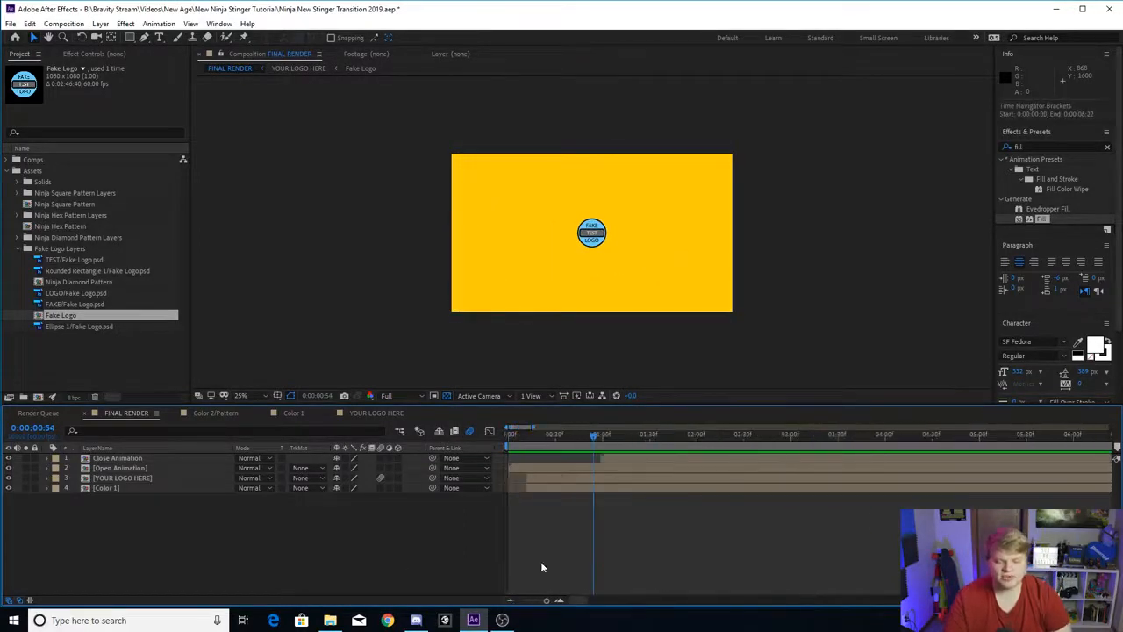
Step: End the FINAL RENDER work area at 0:00:01:38, just after the transition finishes, and preview that range
left_click_drag(589, 437, 662, 434)
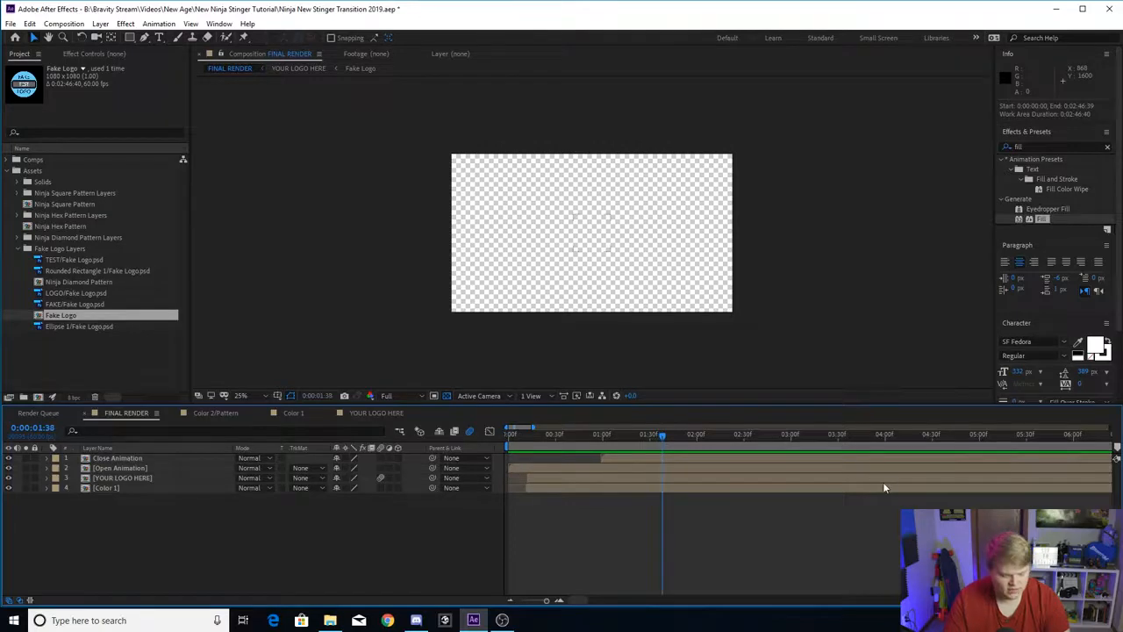
key("n")
key("space")
left_click_drag(604, 442, 423, 434)
left_click_drag(574, 442, 472, 487)
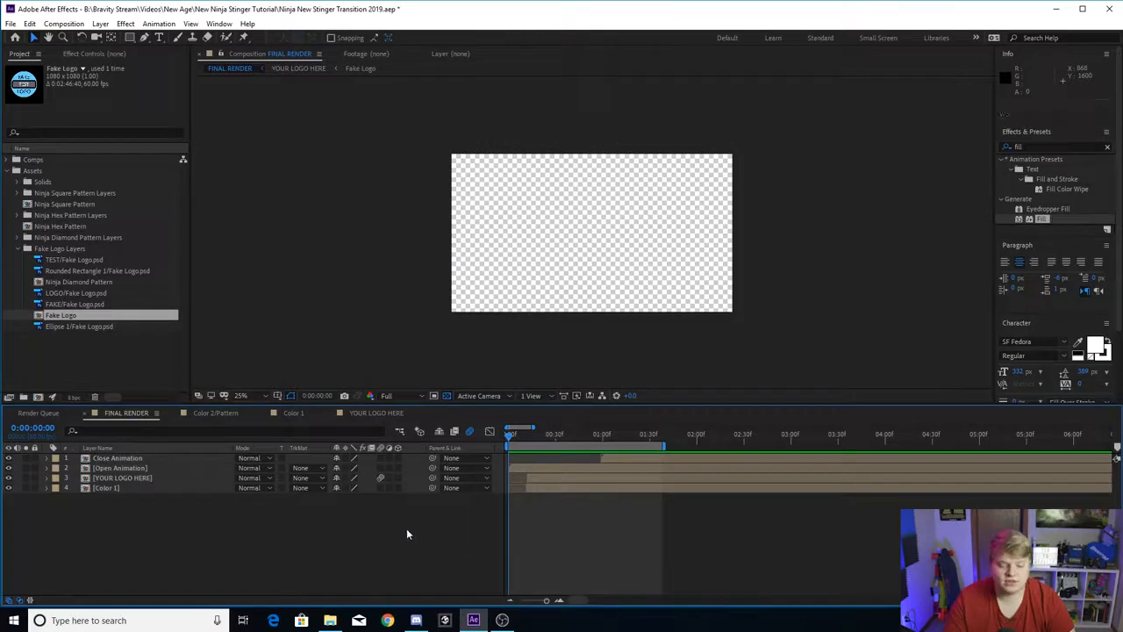
Step: Add the FINAL RENDER composition to the render queue
left_click(63, 24)
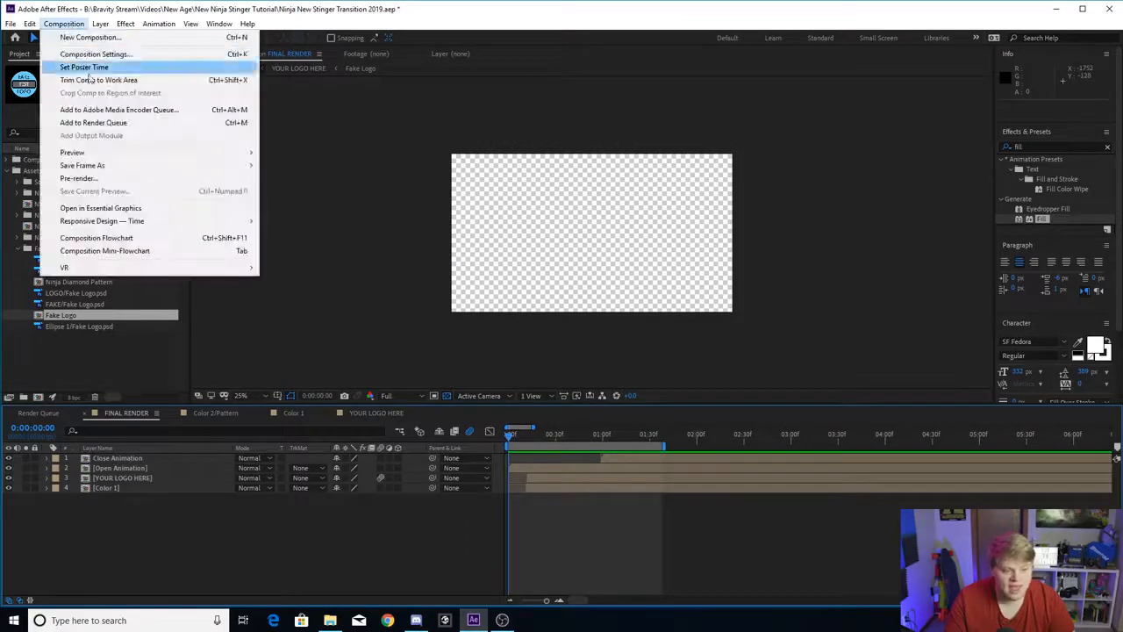
left_click(88, 124)
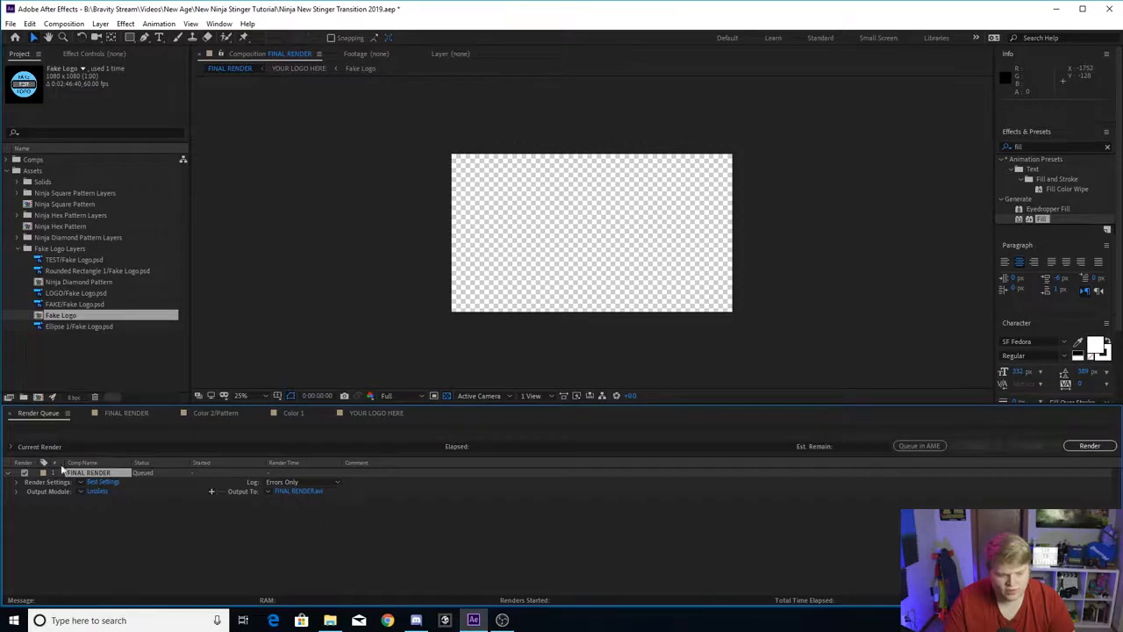
left_click(101, 530)
Step: Configure FINAL RENDER's output module with the QuickTime format and RGB + Alpha channels
left_click(98, 490)
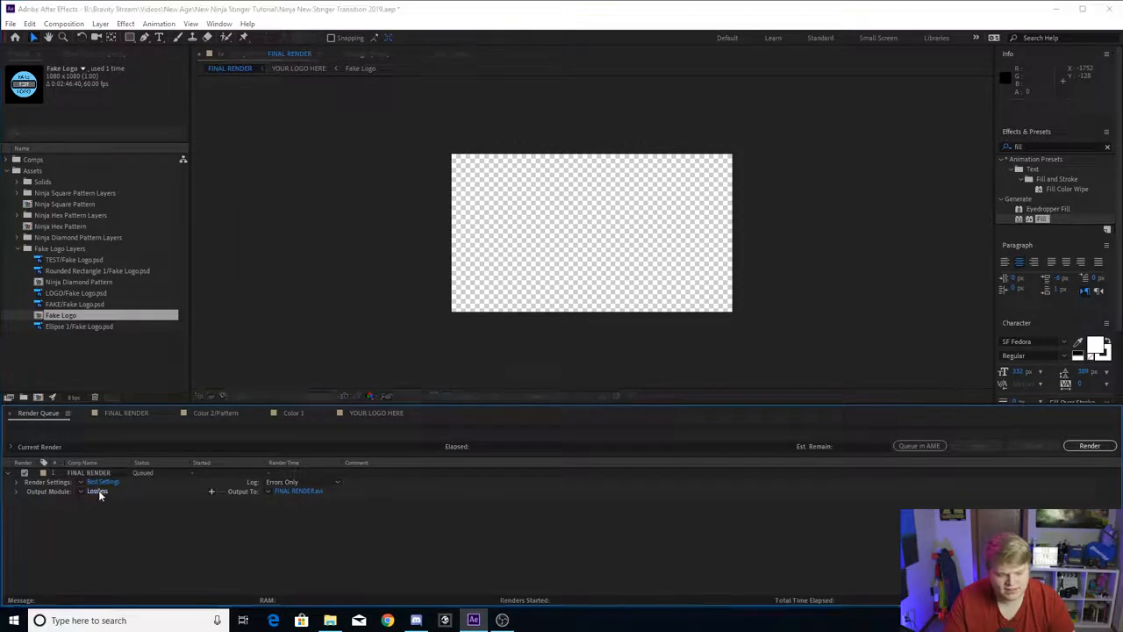
left_click(366, 126)
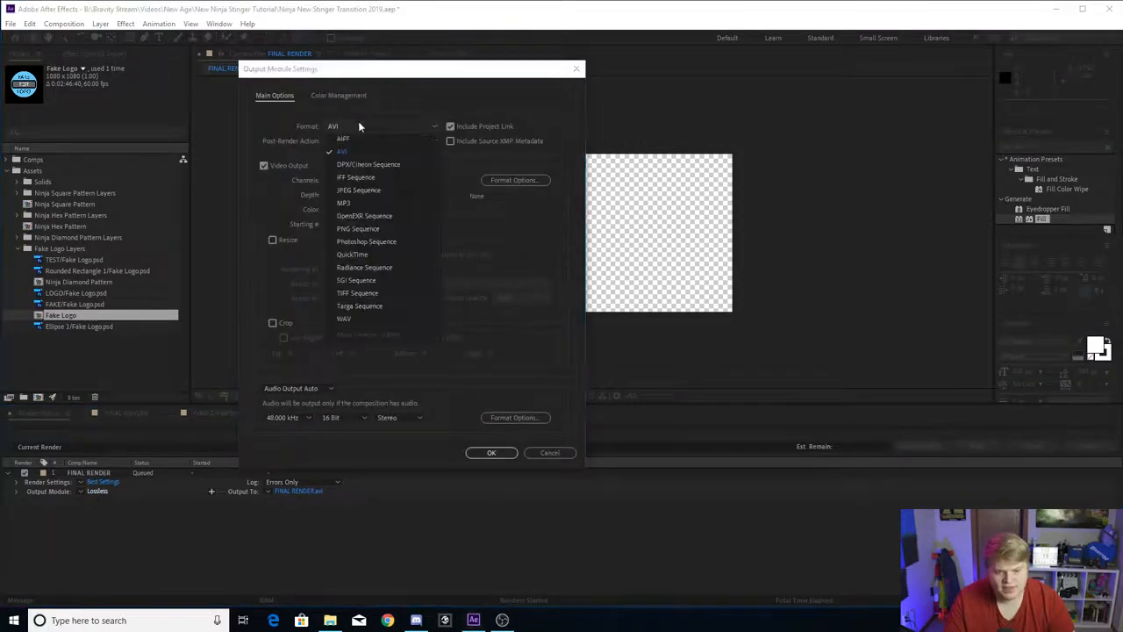
left_click(374, 245)
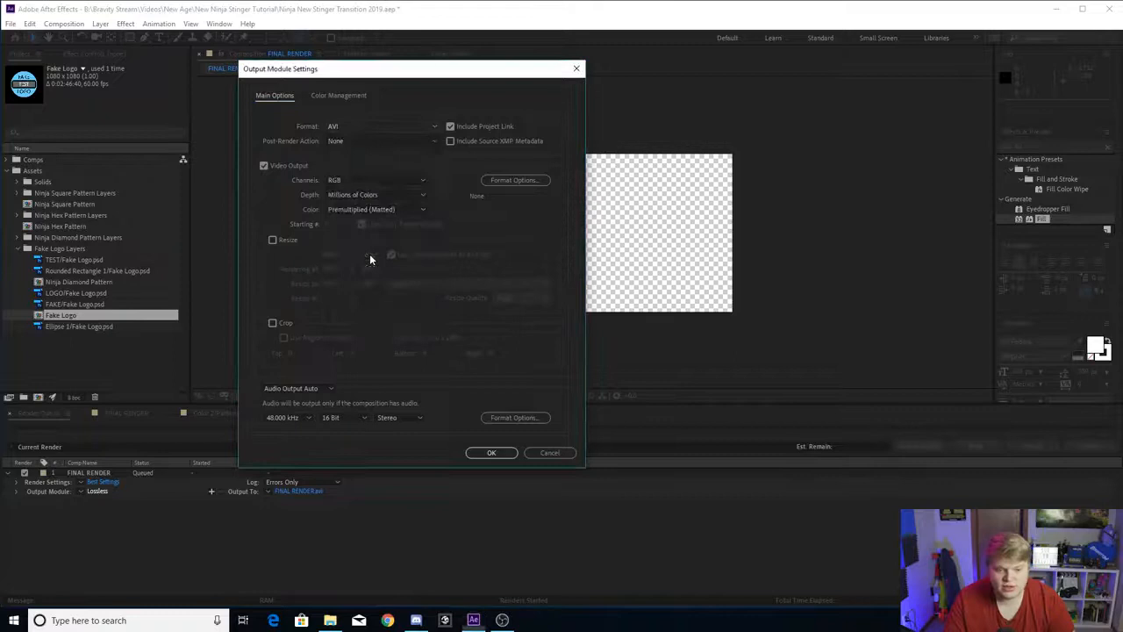
left_click(348, 179)
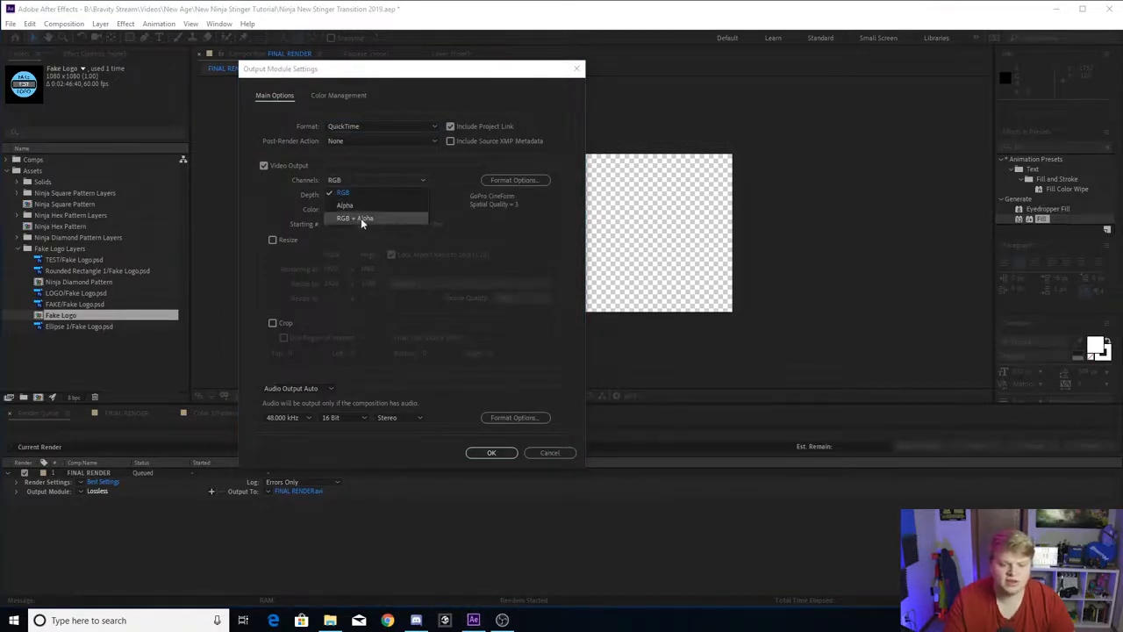
left_click(361, 219)
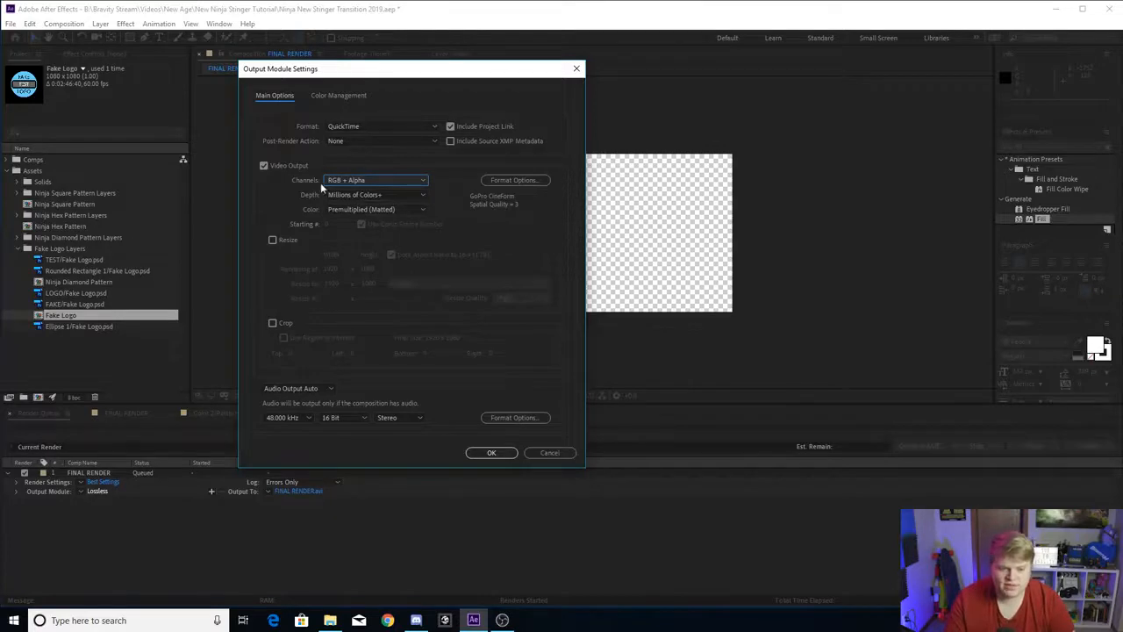
left_click(492, 453)
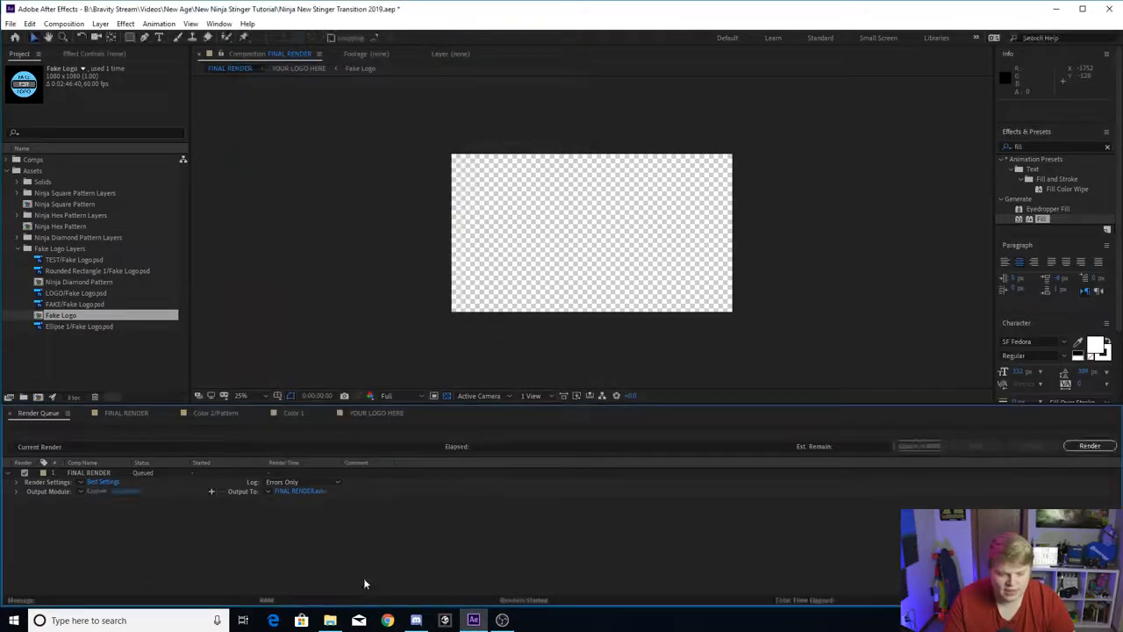